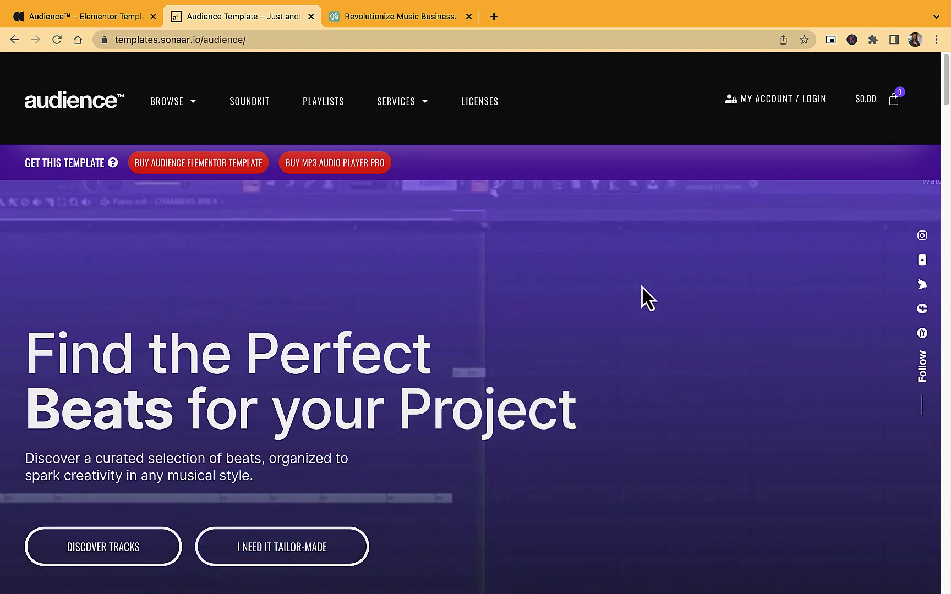
Step: Look over the Audience template's home page and view the license options for the Drum Upbeat track
scroll(641, 286, down, 1)
scroll(641, 286, down, 10)
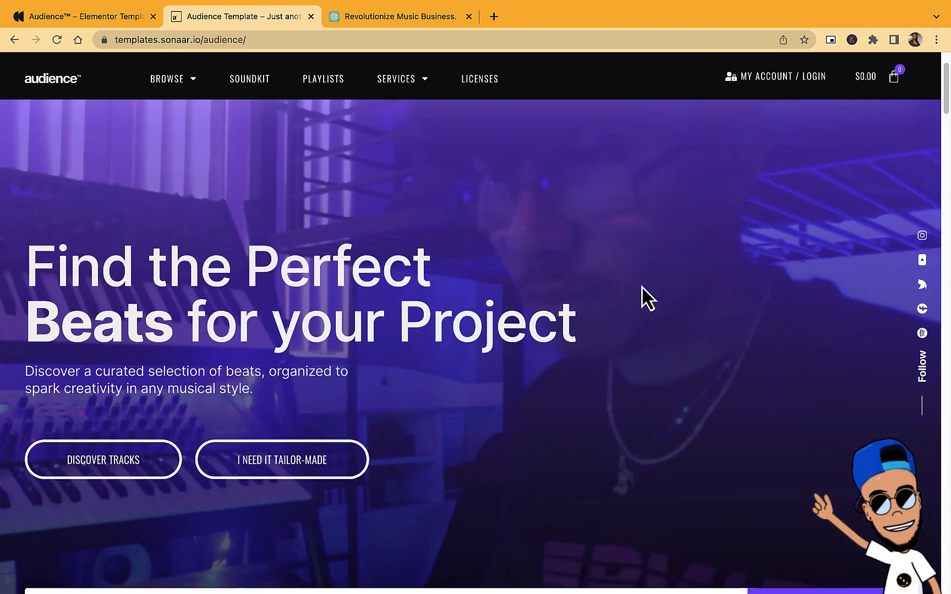
scroll(641, 285, down, 4)
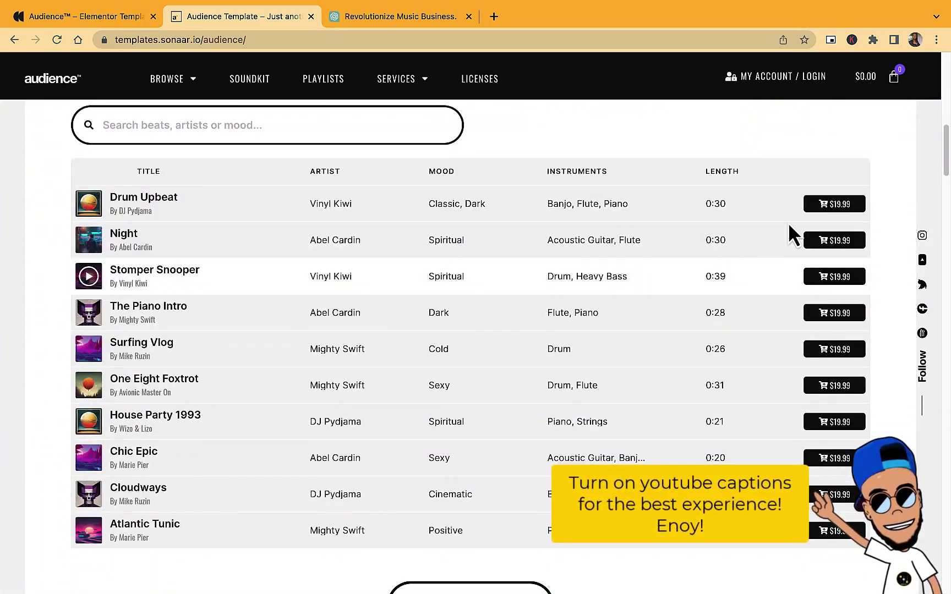
click(856, 208)
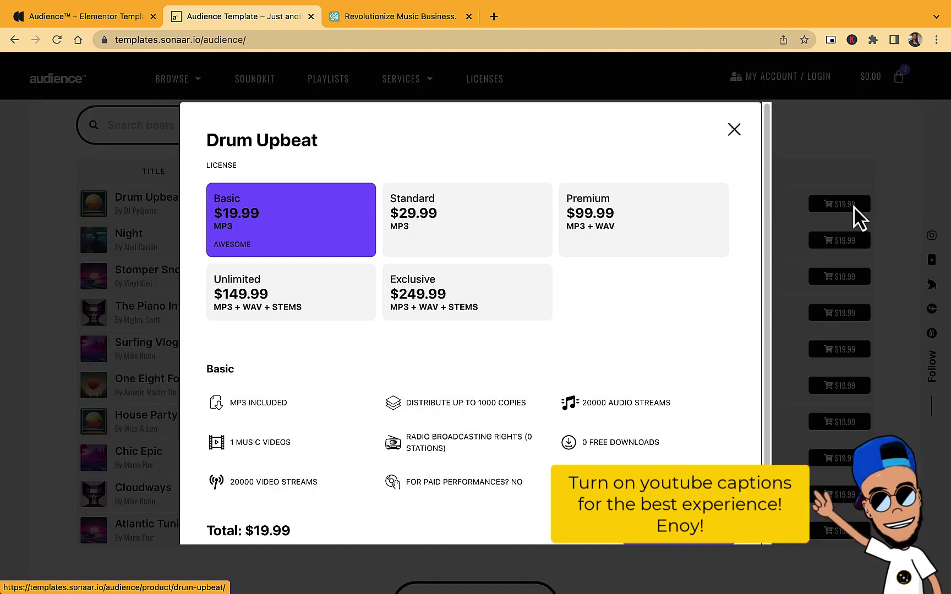
click(737, 130)
scroll(569, 261, down, 8)
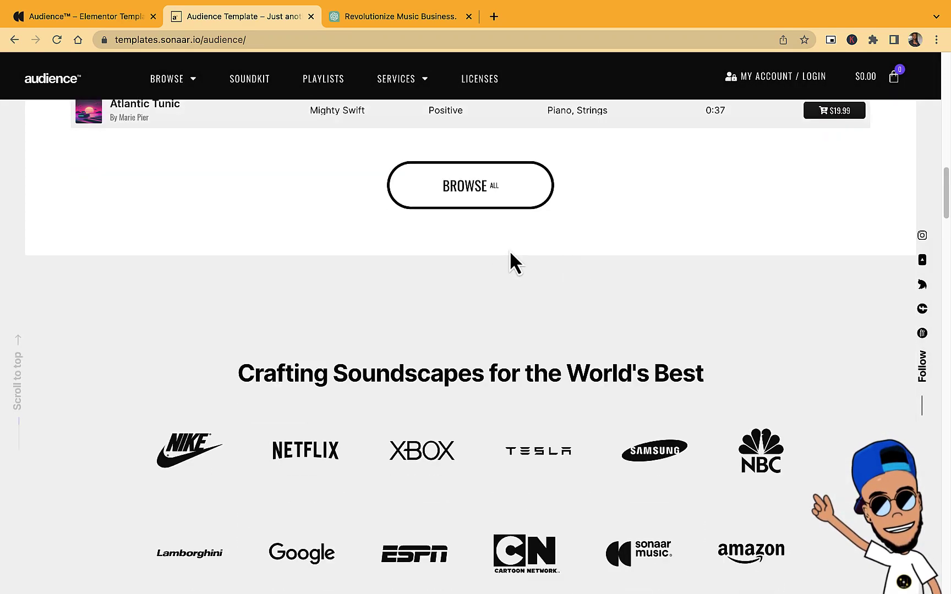
Step: Browse the demo's full Music Catalog page and examine its sidebar filters and track list
click(479, 195)
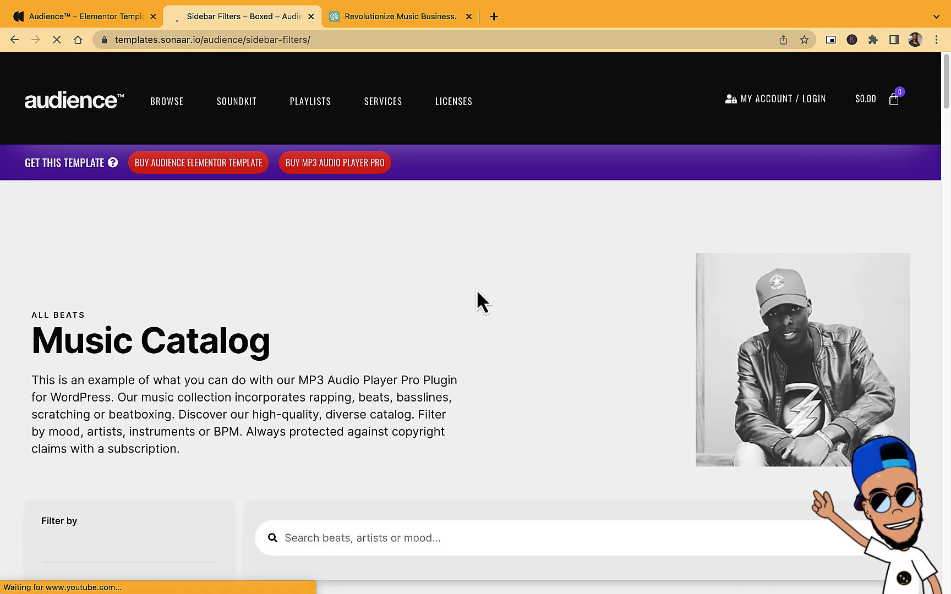
scroll(477, 300, down, 3)
scroll(479, 299, down, 1)
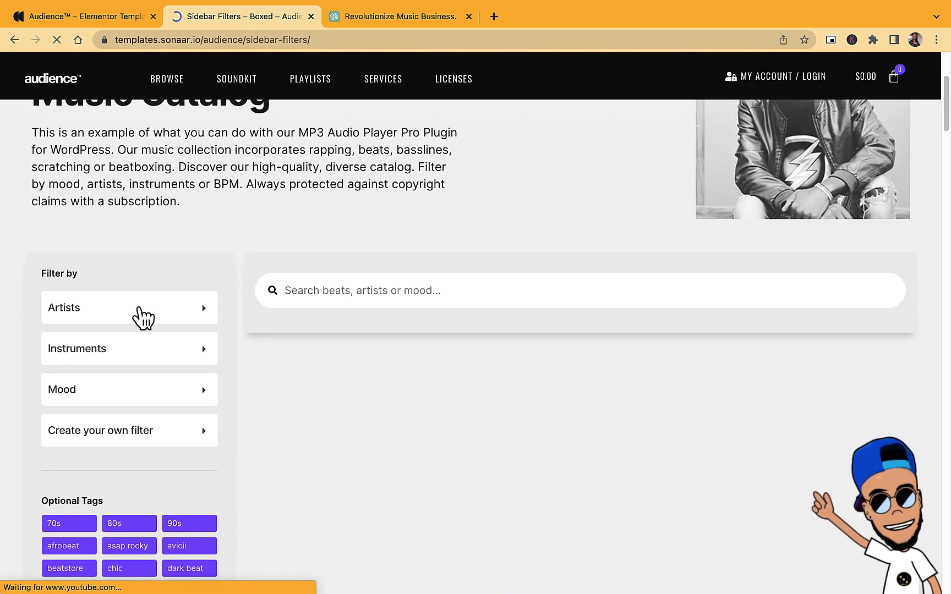
click(198, 322)
click(163, 323)
scroll(163, 322, down, 2)
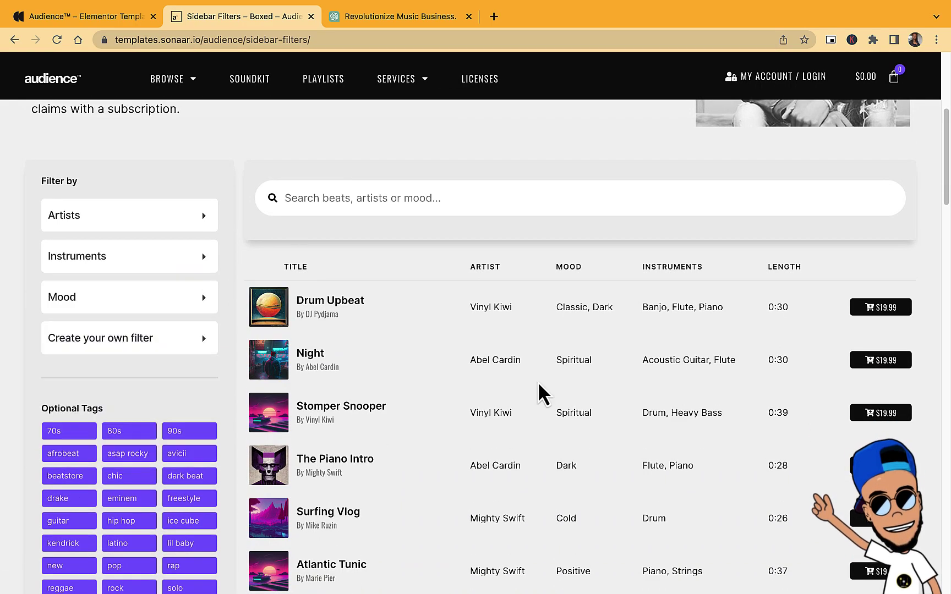
scroll(543, 383, down, 5)
scroll(542, 383, up, 10)
Step: Open the demo's Services page and look through its service offerings and content sections
mouse_move(402, 112)
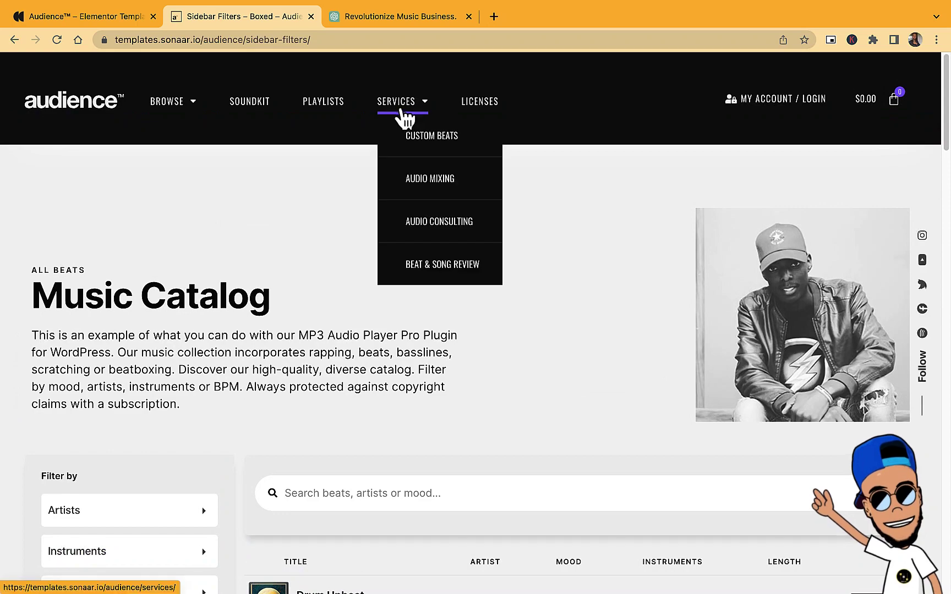
click(430, 182)
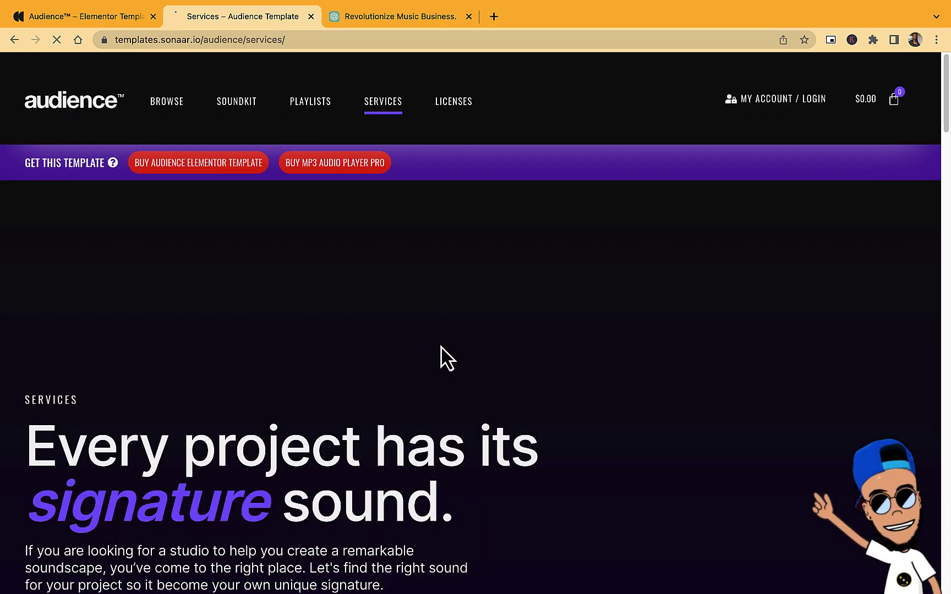
scroll(440, 347, down, 10)
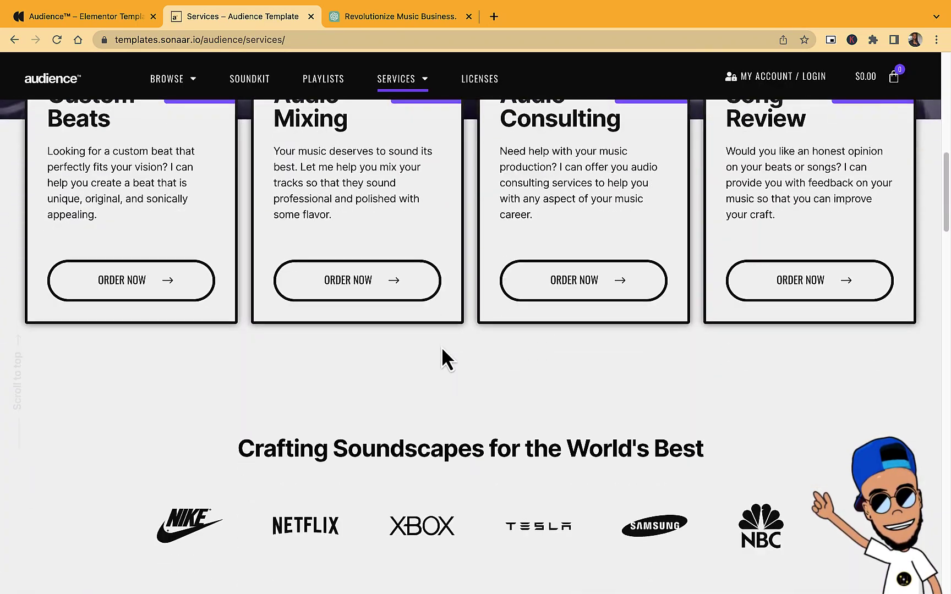
scroll(441, 347, down, 15)
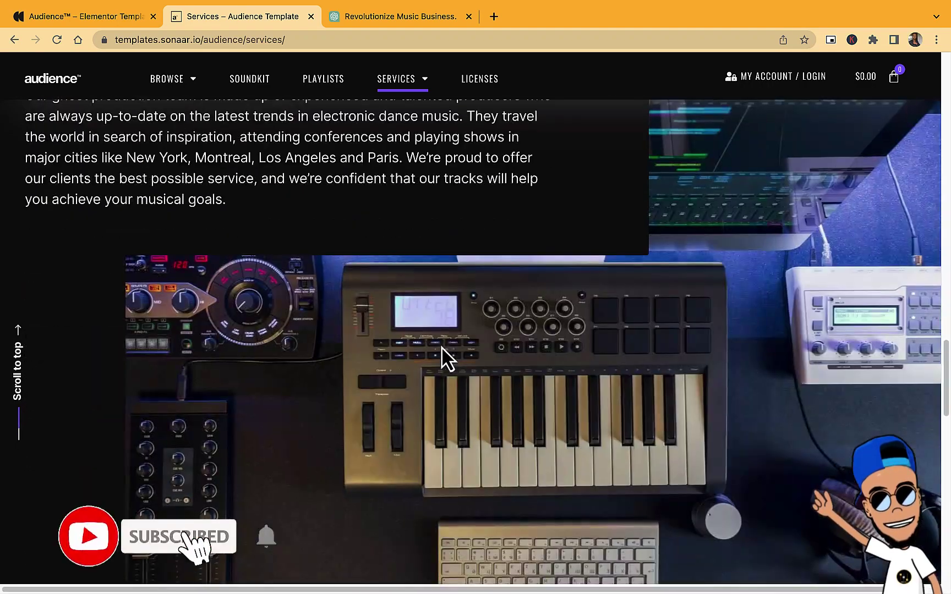
scroll(441, 347, down, 10)
Step: Read the Elementor kit guide's Get Started requirements and overwrite warning, and check the staging site's WordPress admin address
mouse_move(687, 11)
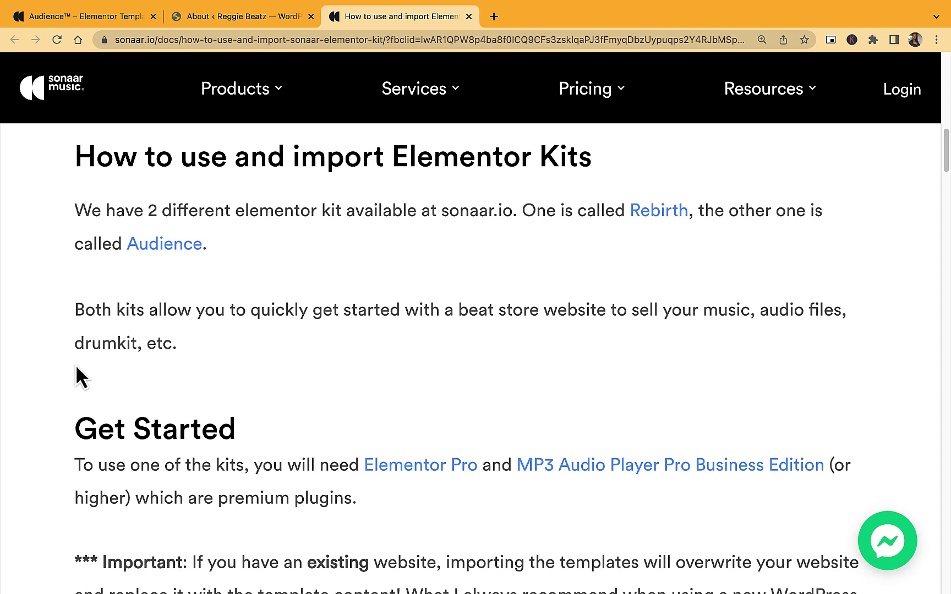
scroll(218, 339, down, 5)
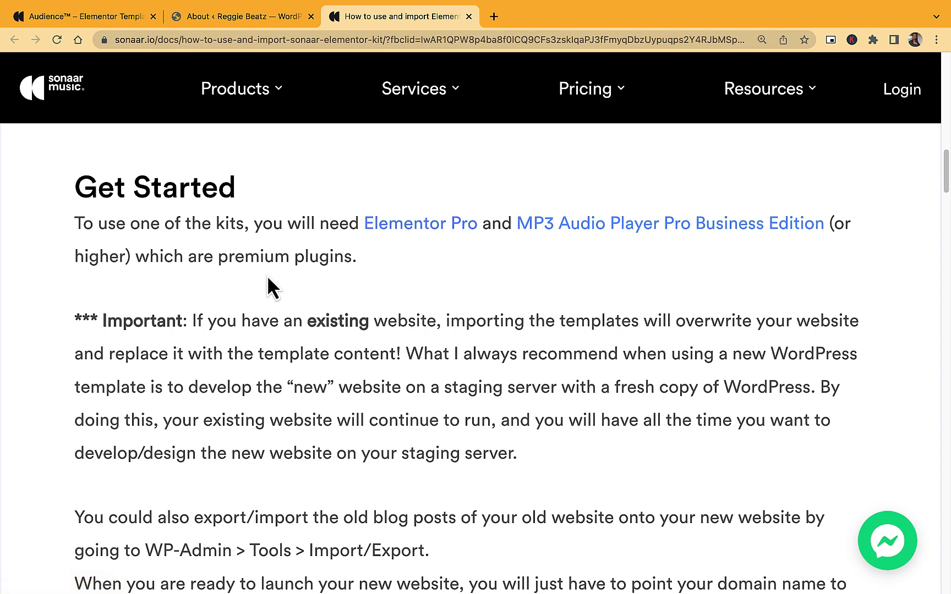
scroll(51, 187, down, 3)
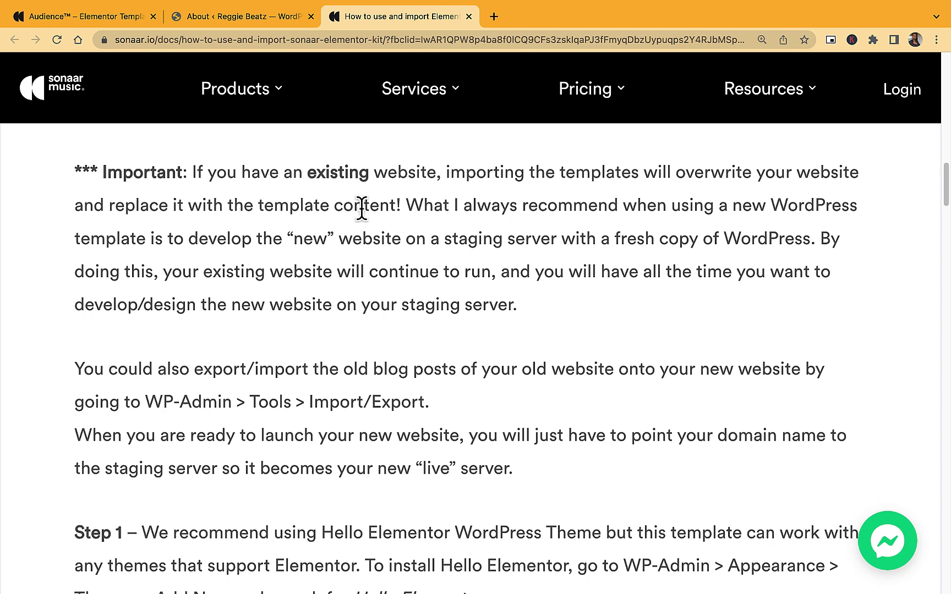
click(256, 15)
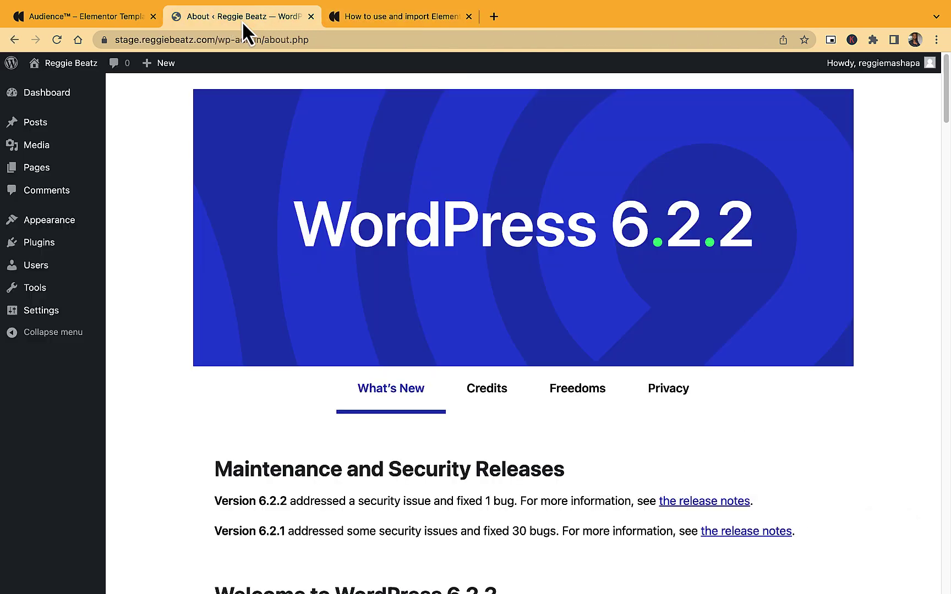
click(134, 39)
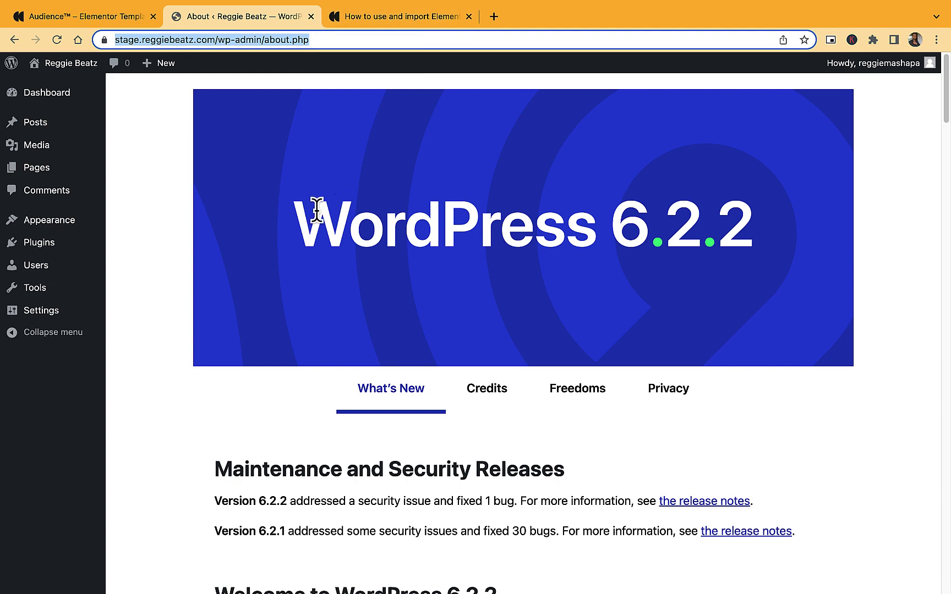
Step: Return to the Elementor kit guide and read the Step 1 instructions for installing Hello Elementor
click(394, 15)
mouse_move(413, 88)
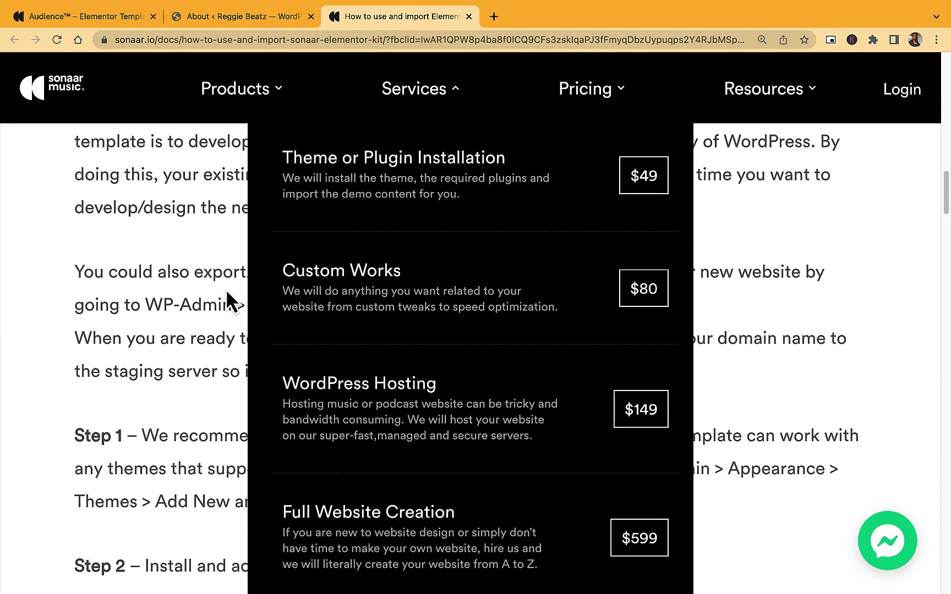
scroll(225, 289, down, 5)
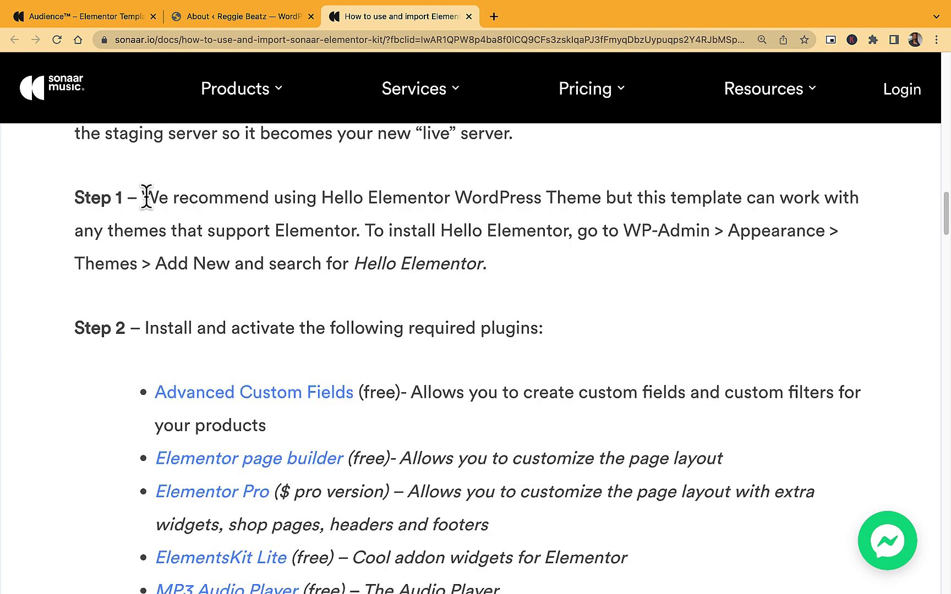
drag(144, 197, 476, 270)
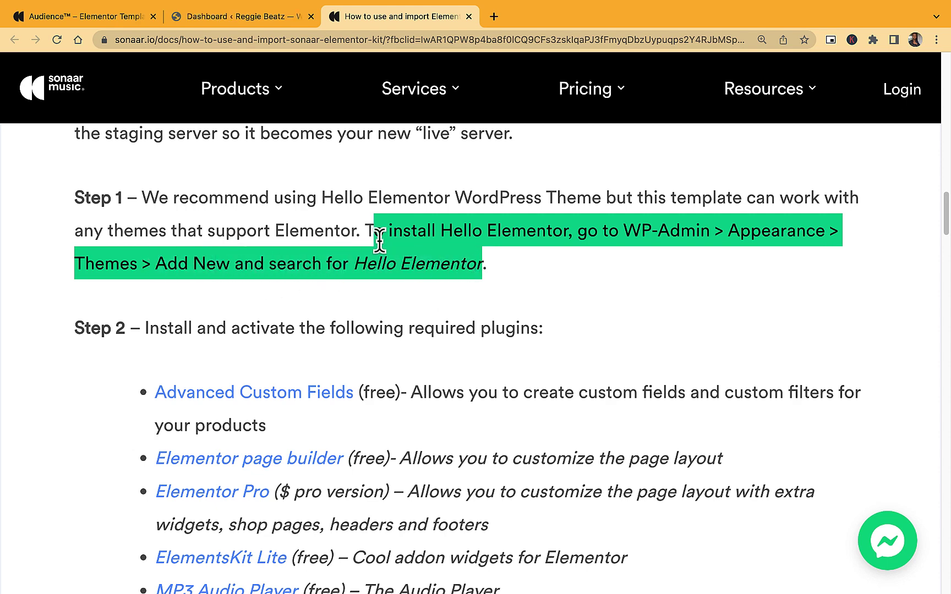
Step: Install and activate the Hello Elementor theme on the WordPress staging site
click(240, 17)
mouse_move(53, 190)
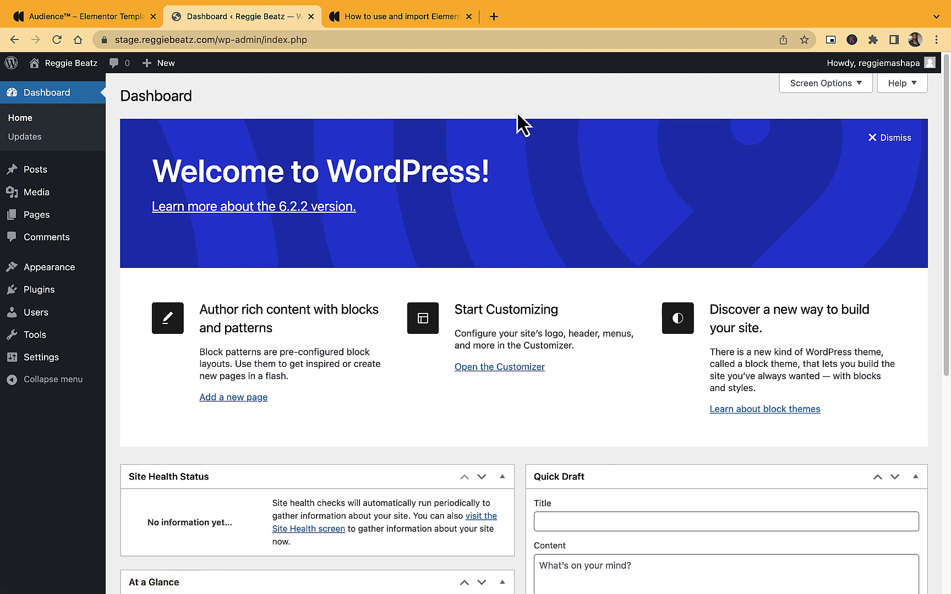
mouse_move(53, 268)
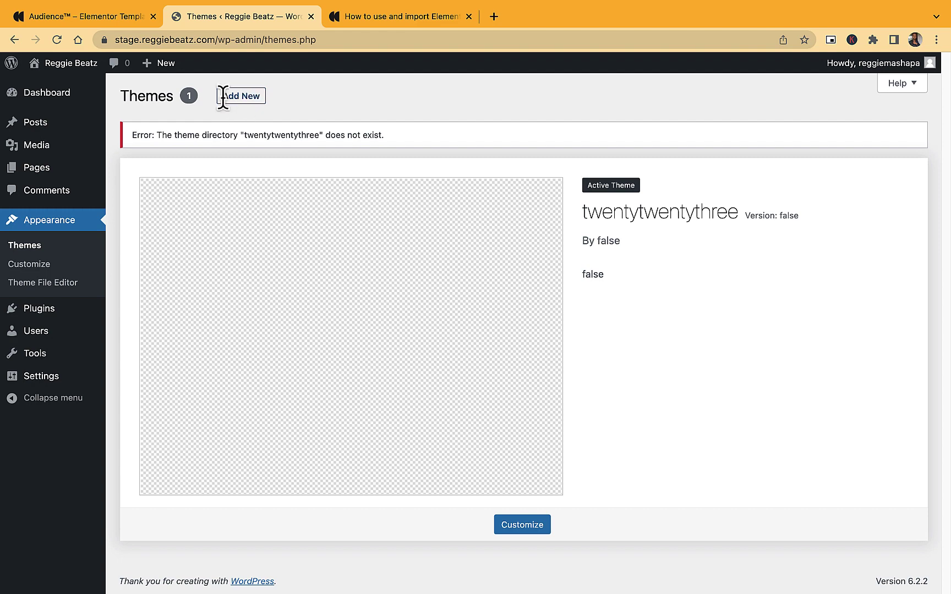
click(245, 106)
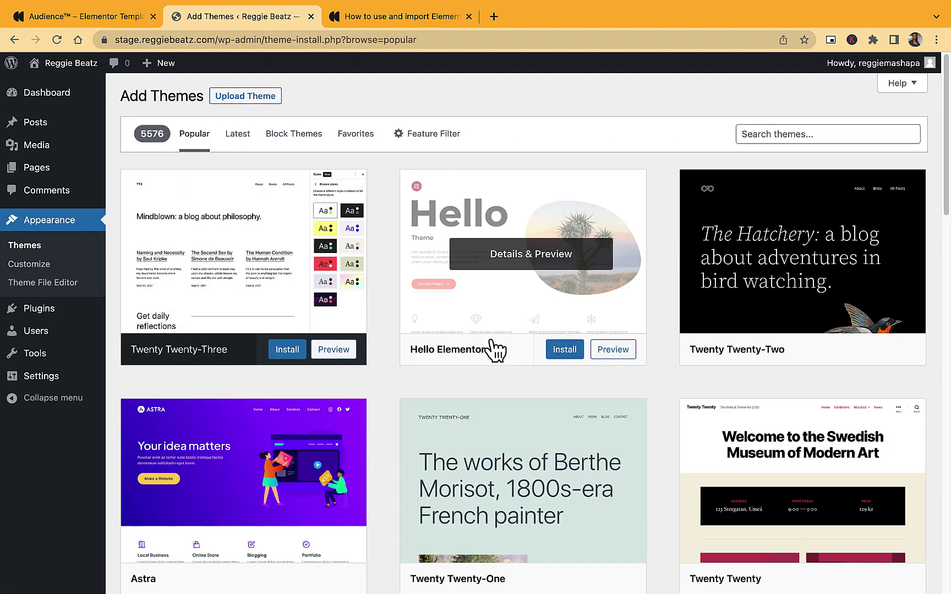
click(564, 350)
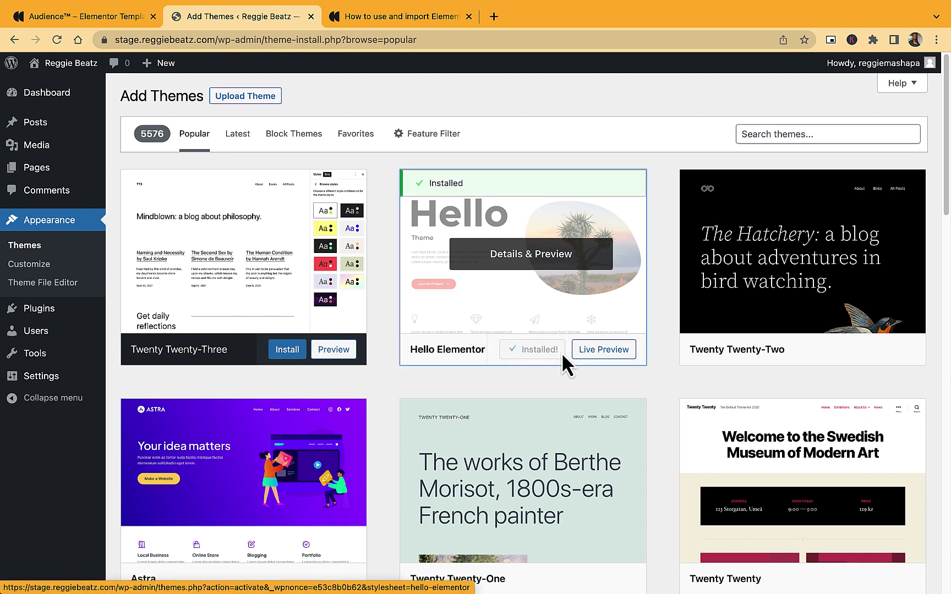
click(544, 353)
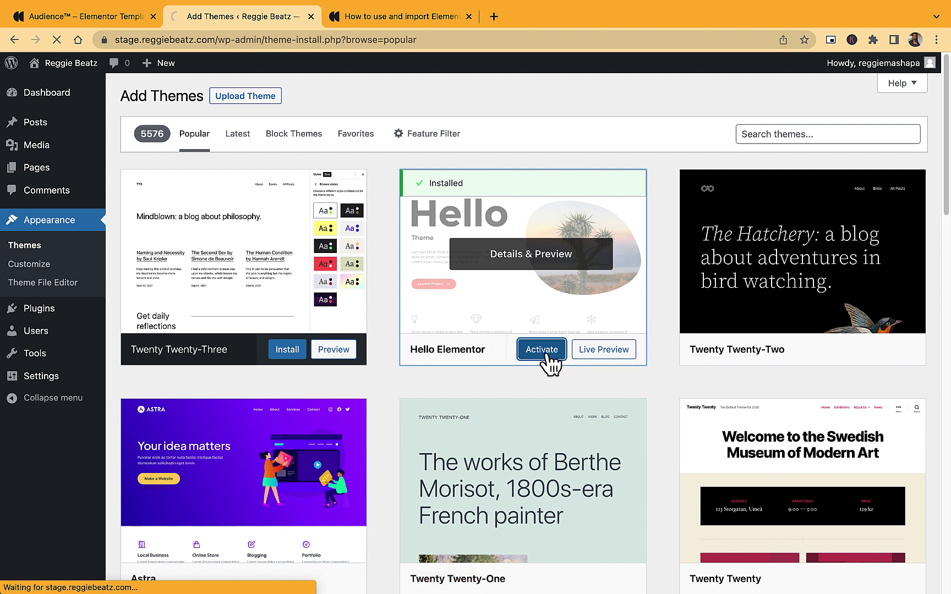
Step: Review Step 1 and the Step 2 list of required plugins in the Elementor kit guide
click(405, 24)
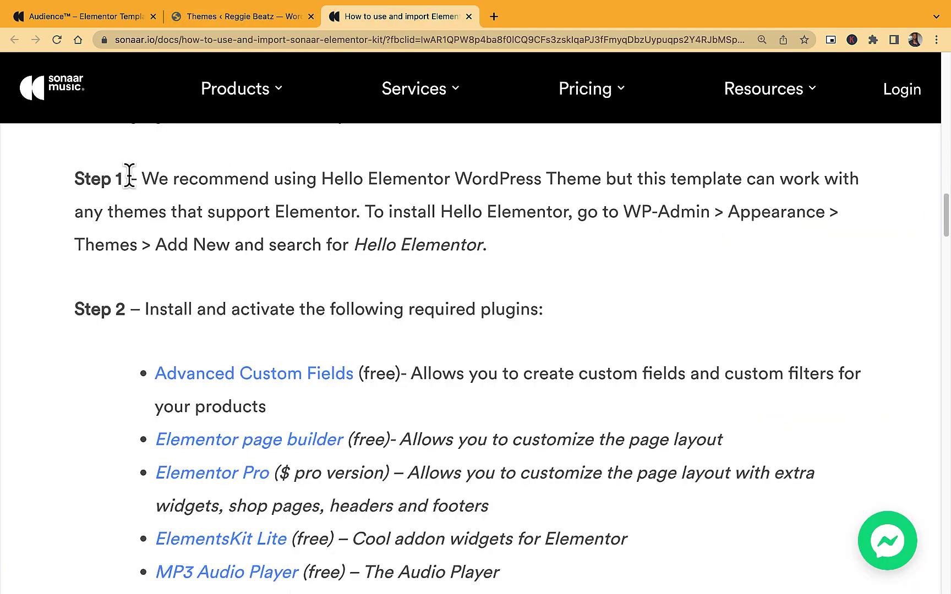
drag(71, 177, 552, 258)
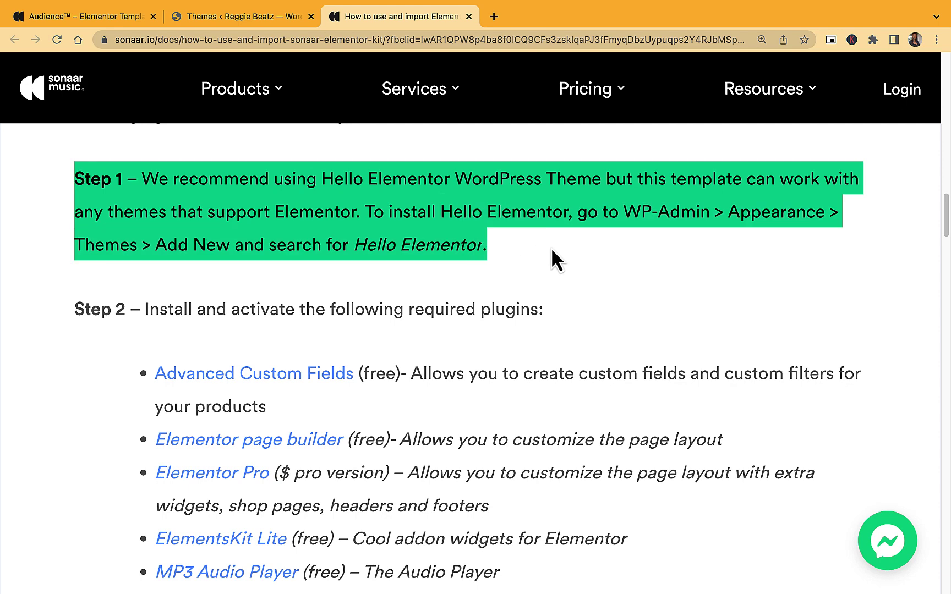
scroll(643, 267, down, 5)
click(643, 265)
scroll(604, 238, up, 3)
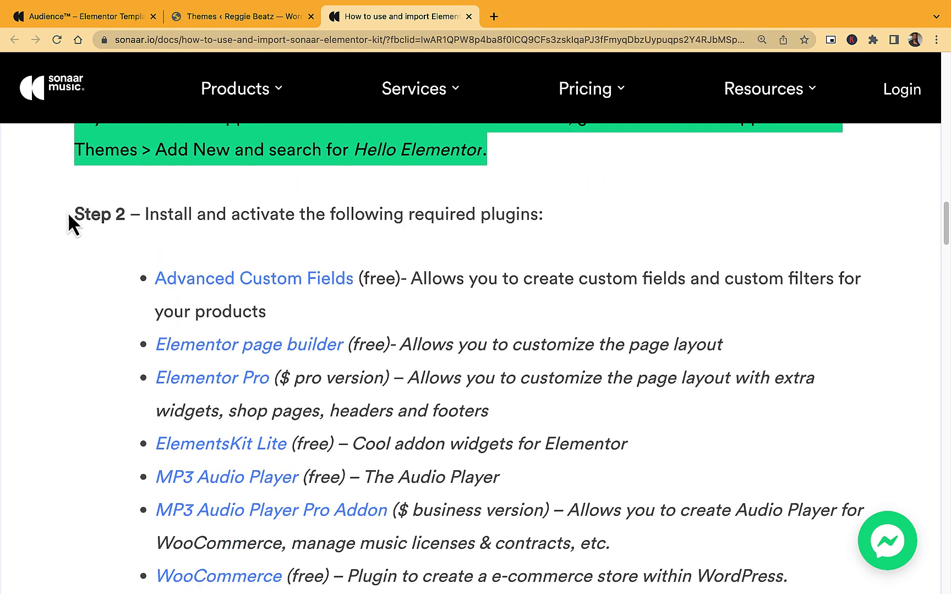
drag(71, 214, 234, 216)
click(232, 214)
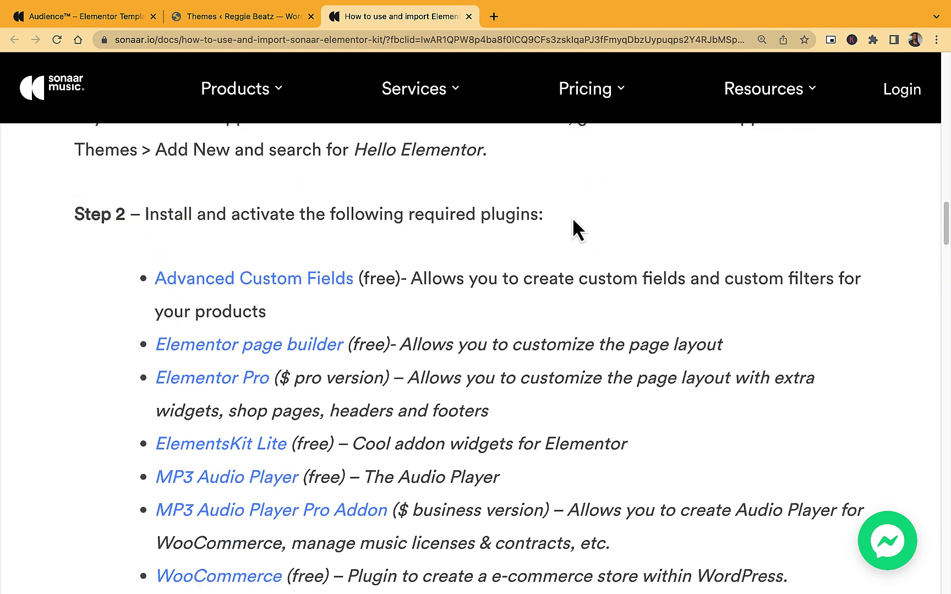
drag(546, 216, 389, 213)
Step: Copy the plugin name Advanced Custom Fields from the guide's required plugins list
scroll(225, 220, down, 2)
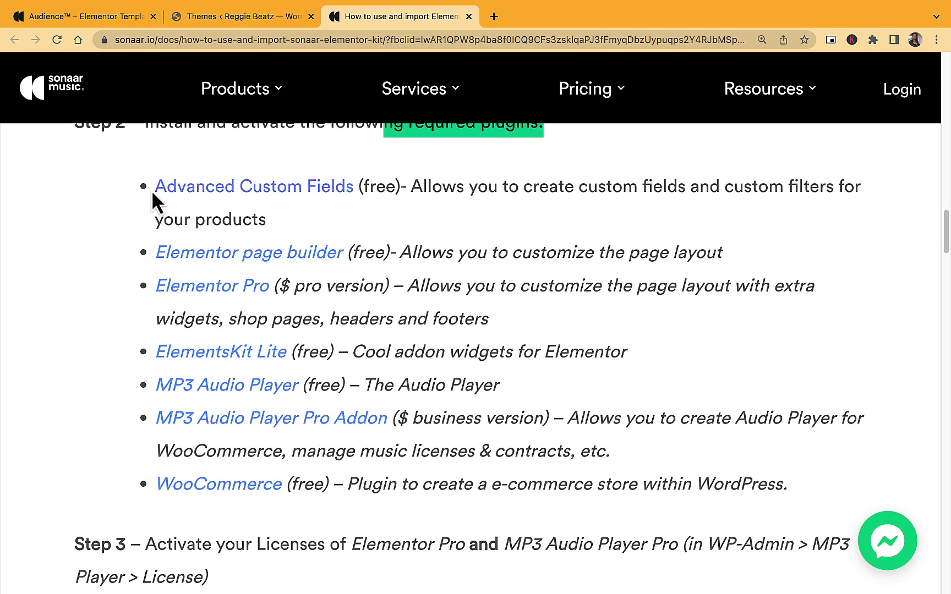
drag(155, 199, 349, 195)
key(super+c)
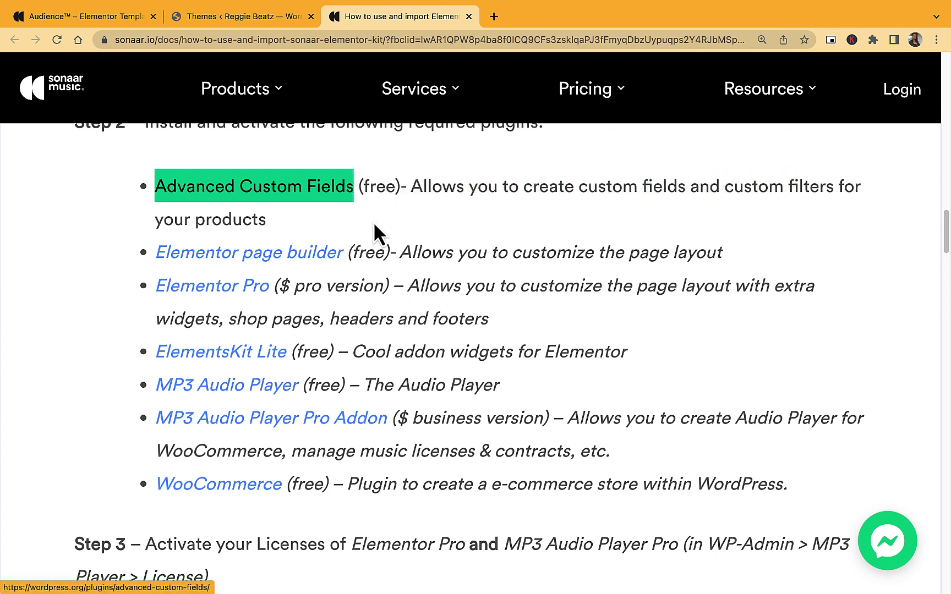
Step: Search for Advanced Custom Fields among the plugins that can be added to the WordPress staging site
click(232, 12)
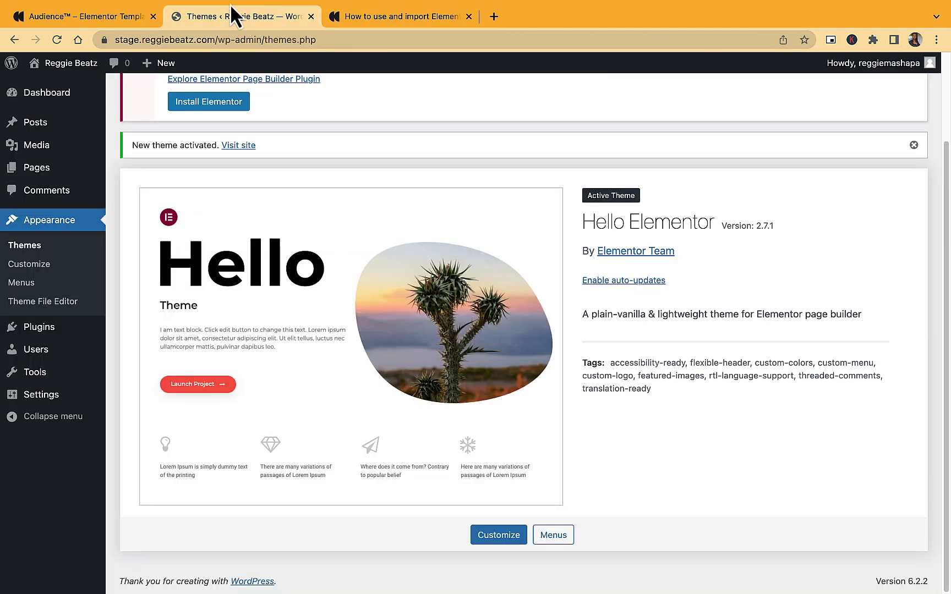
mouse_move(46, 328)
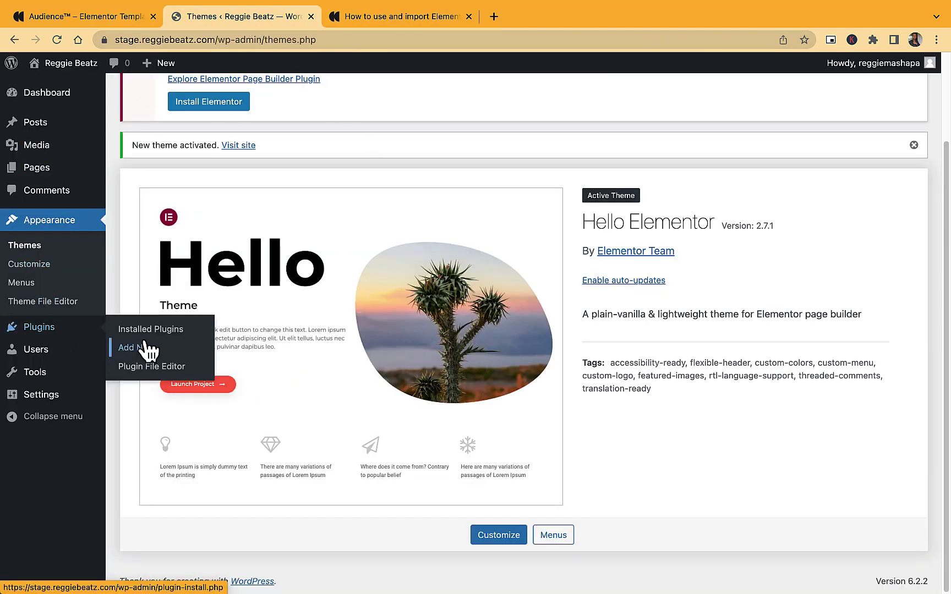
click(60, 333)
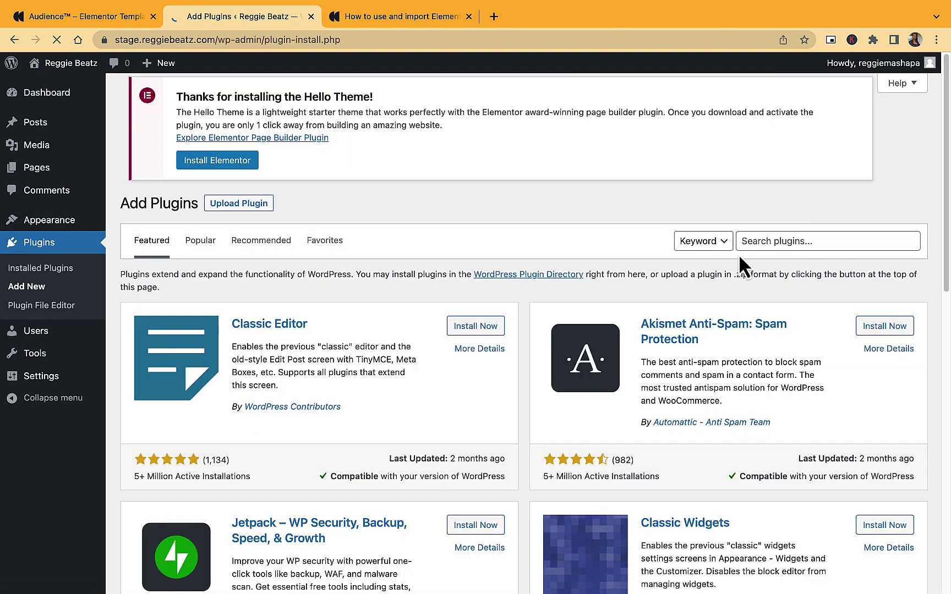
click(798, 242)
key(super+v)
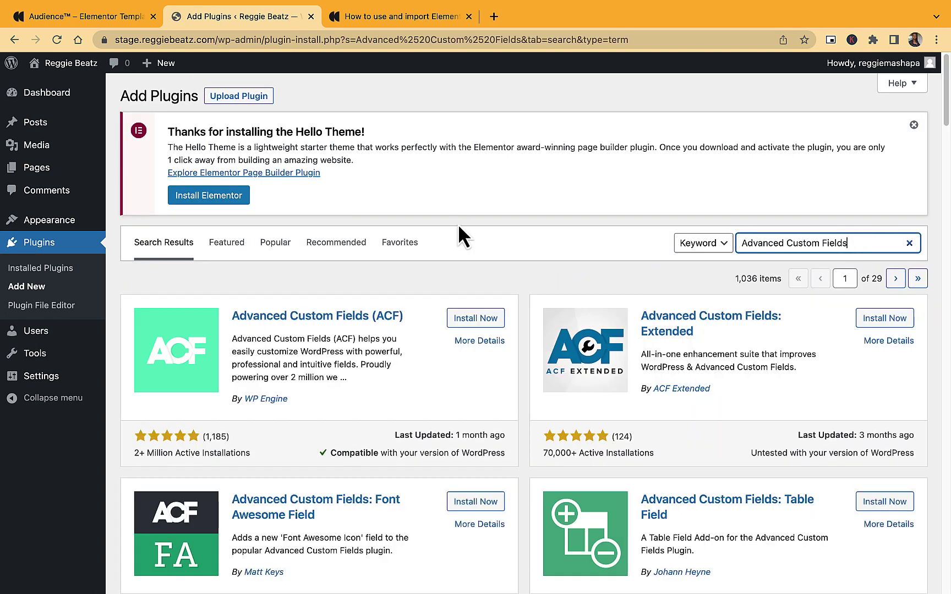
scroll(457, 223, down, 3)
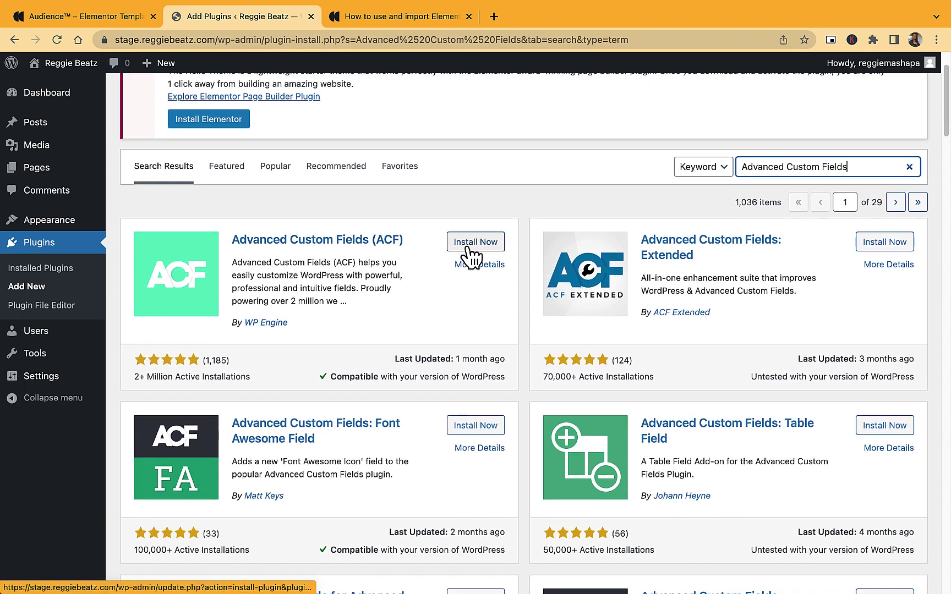
Step: Install and activate the Advanced Custom Fields (ACF) plugin by WP Engine from the search results
click(470, 242)
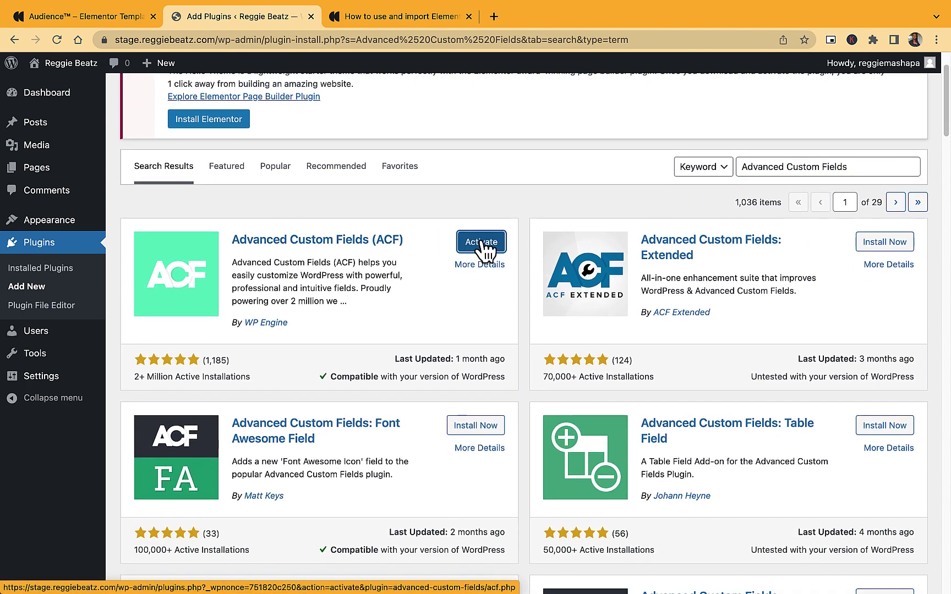
click(482, 245)
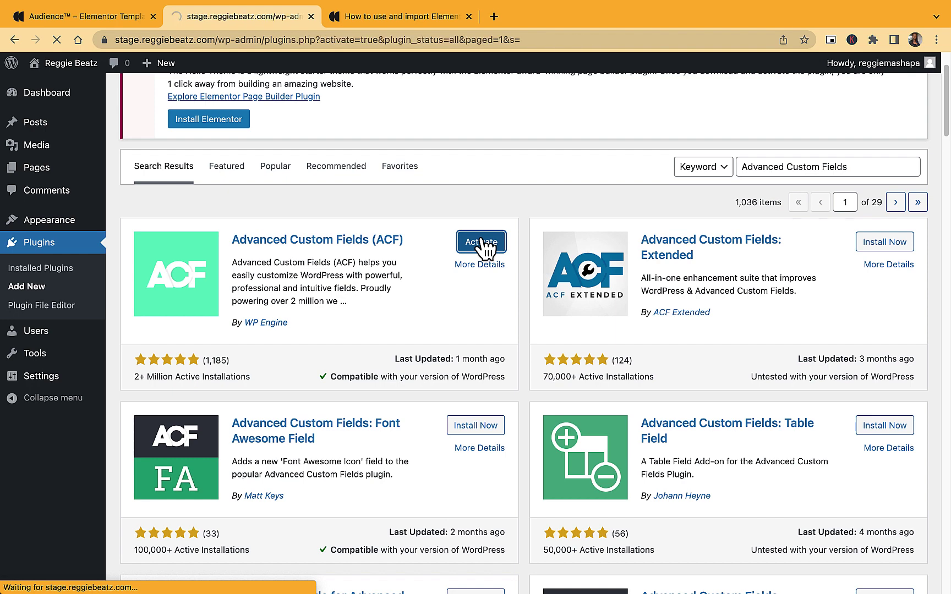
Step: Look up Elementor page builder in the kit guide's plugin list, and install and activate Elementor on the WordPress staging site
key(ctrl+Tab)
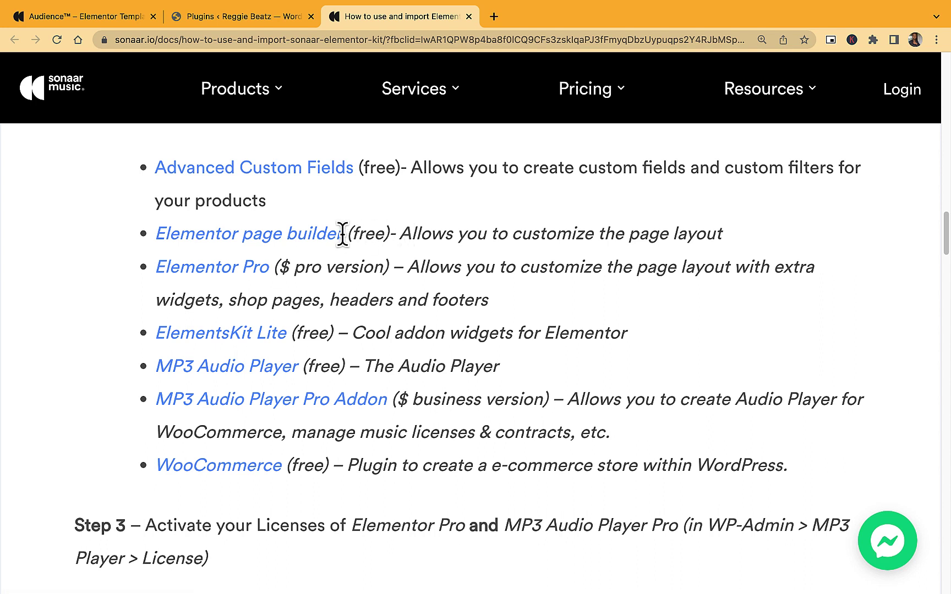
drag(341, 234, 151, 235)
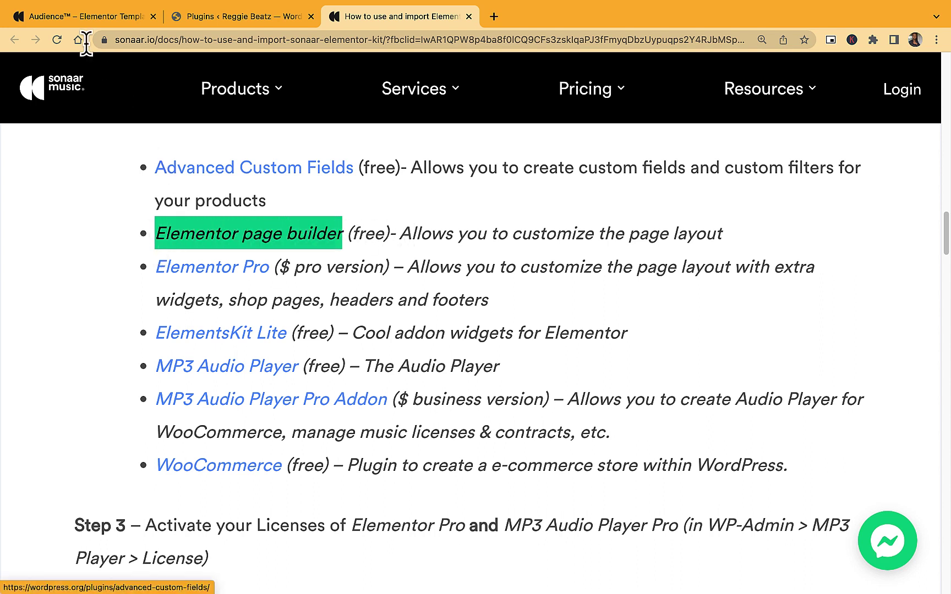
click(233, 14)
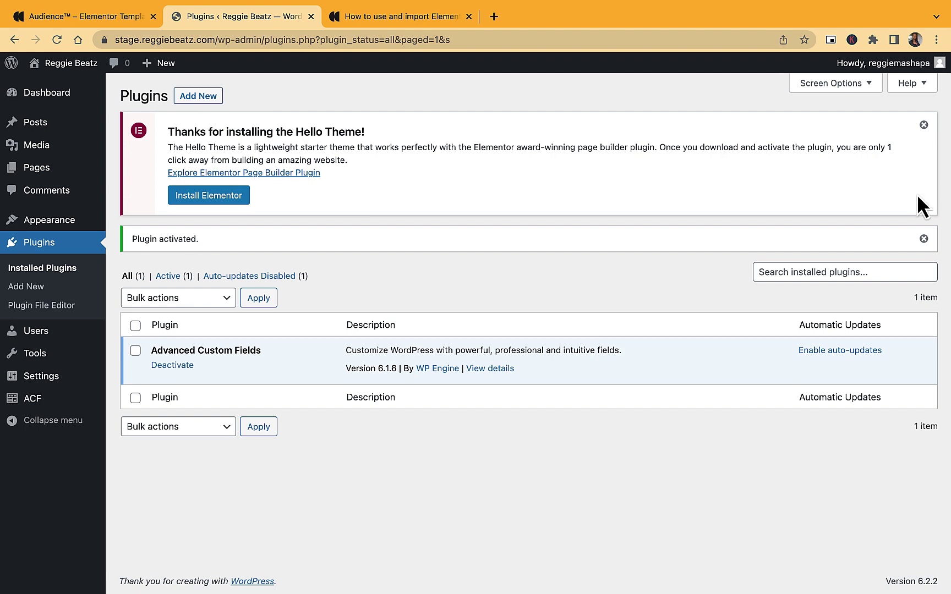
click(207, 196)
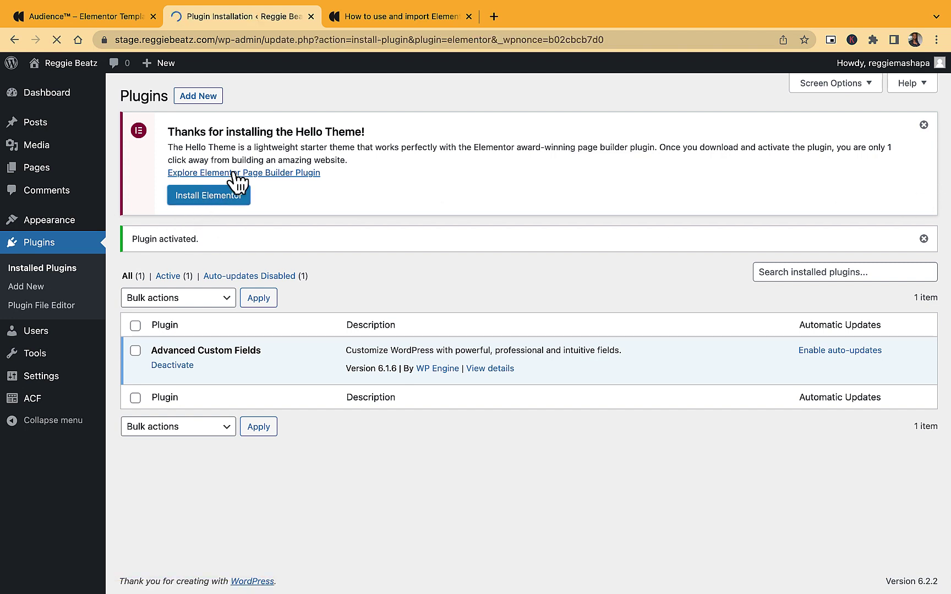
click(159, 248)
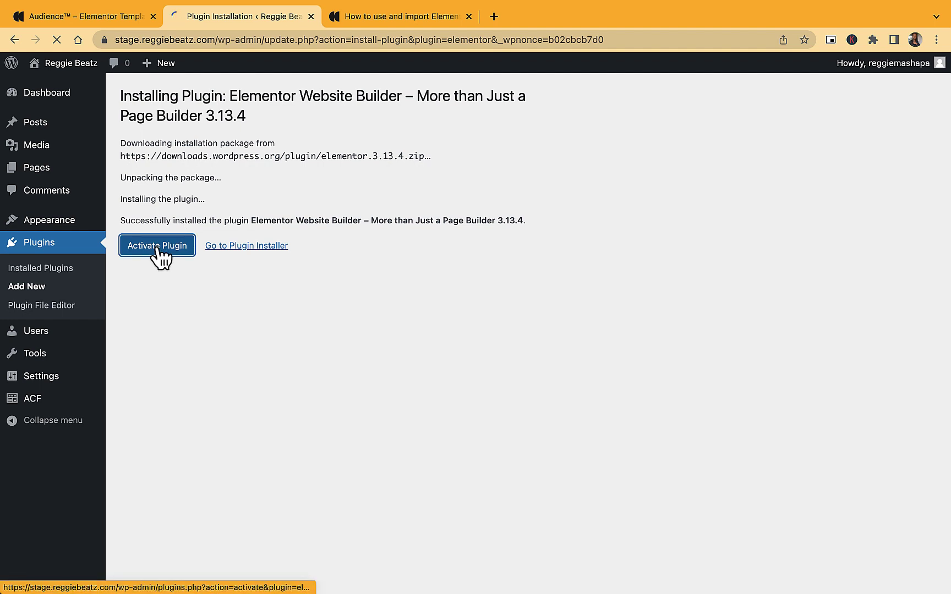
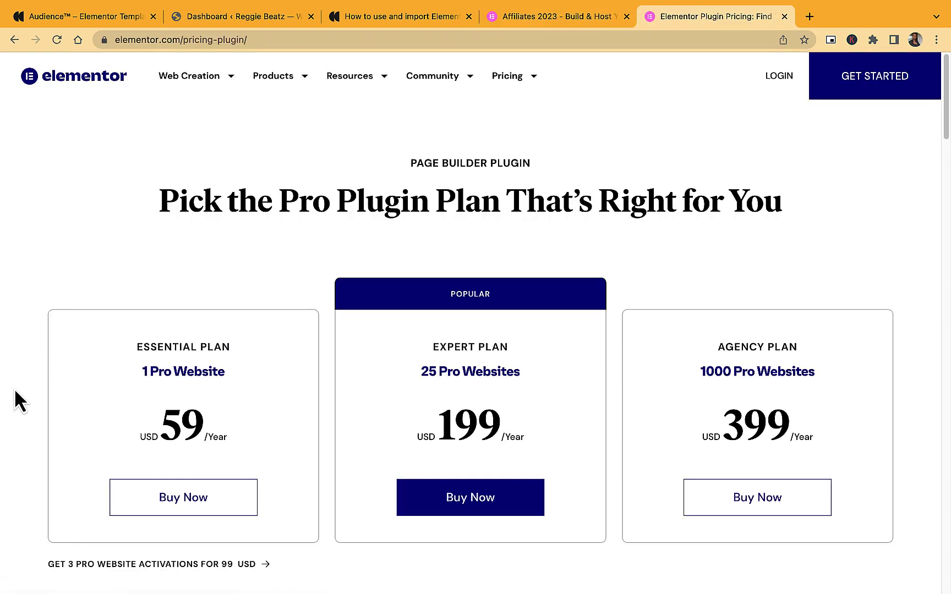
Step: View the checkout page for Elementor Pro's Essential plan and return from it without purchasing
mouse_move(508, 83)
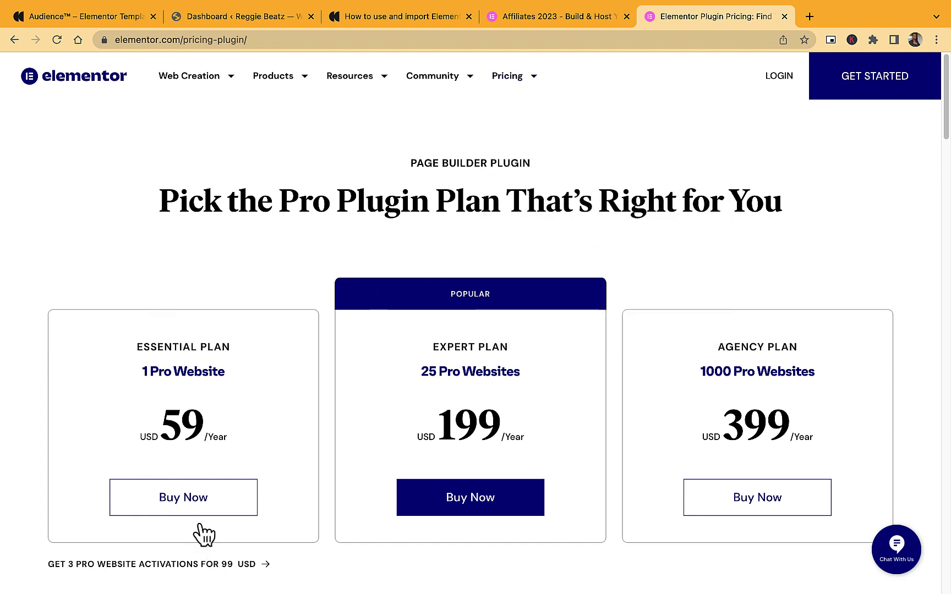
click(208, 505)
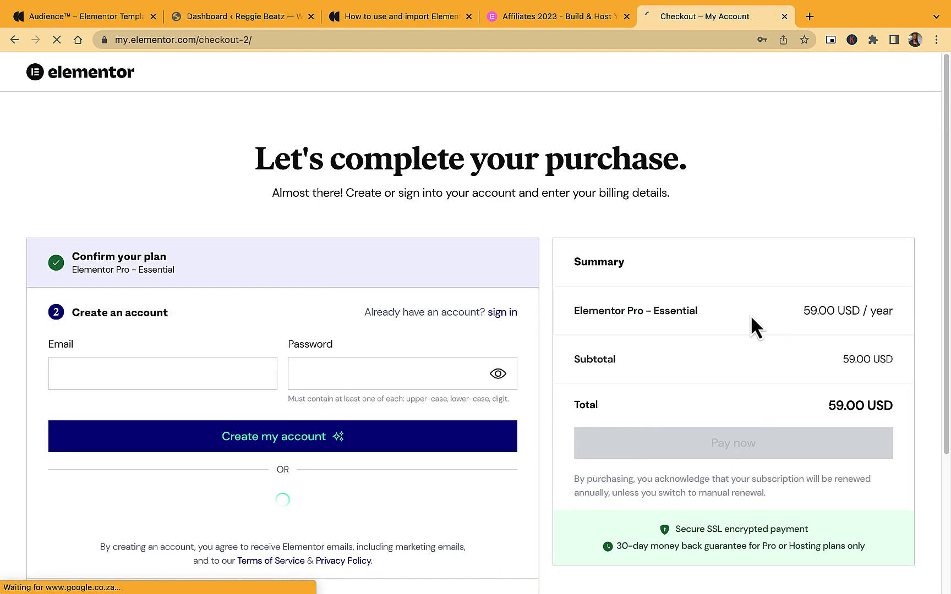
click(12, 42)
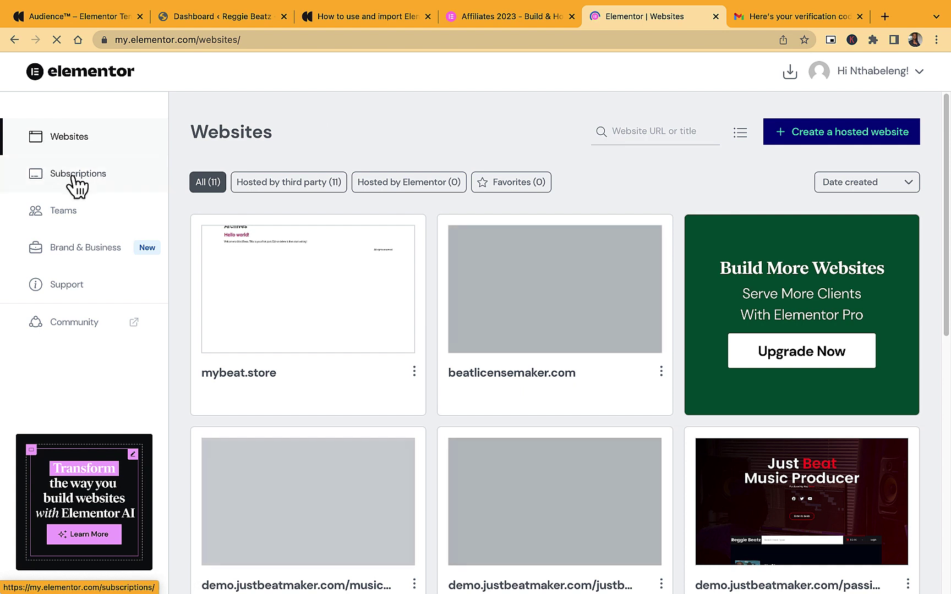
Step: Download the Elementor Pro plugin zip from the Essential subscription in the Elementor account, saving it to the Downloads folder
click(77, 175)
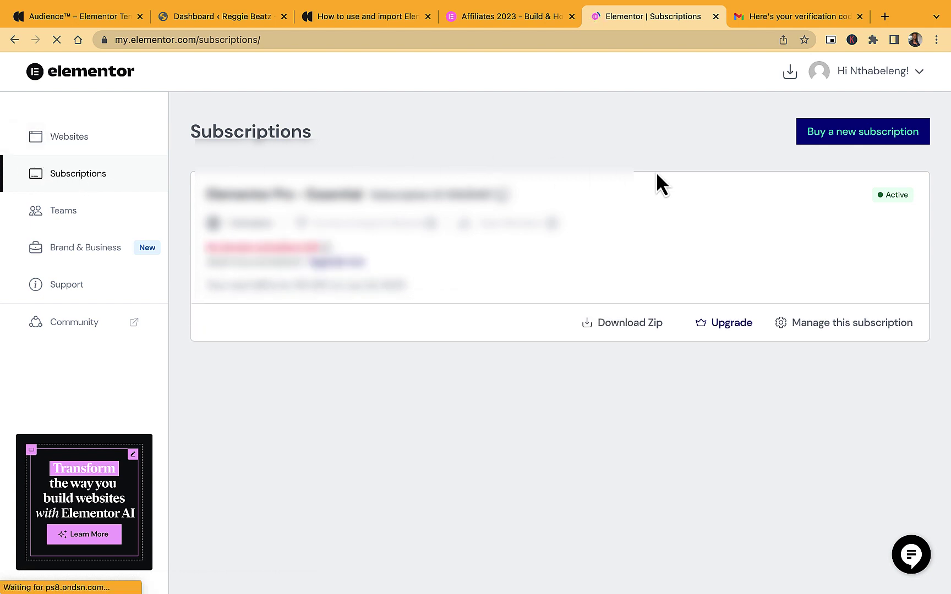
click(638, 330)
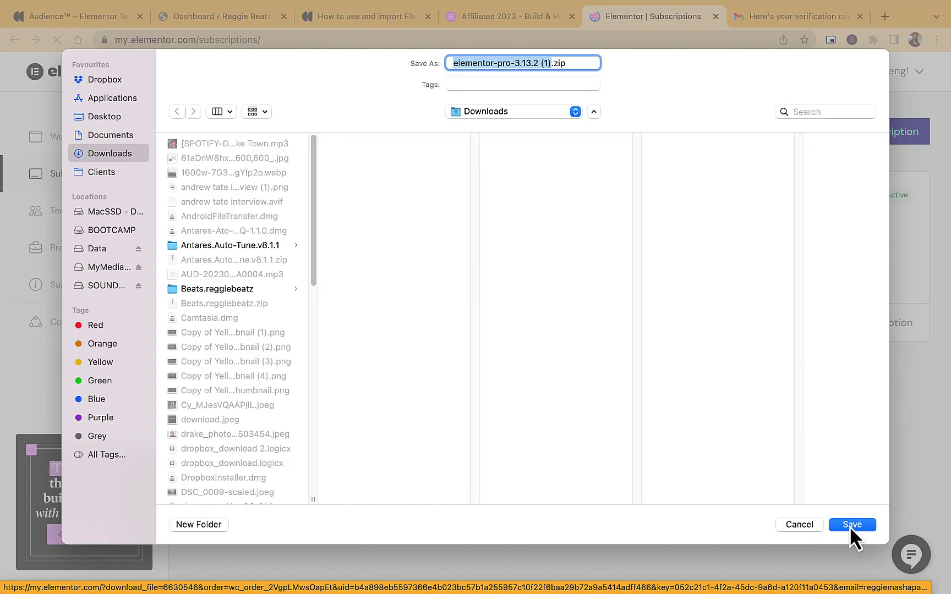
click(852, 525)
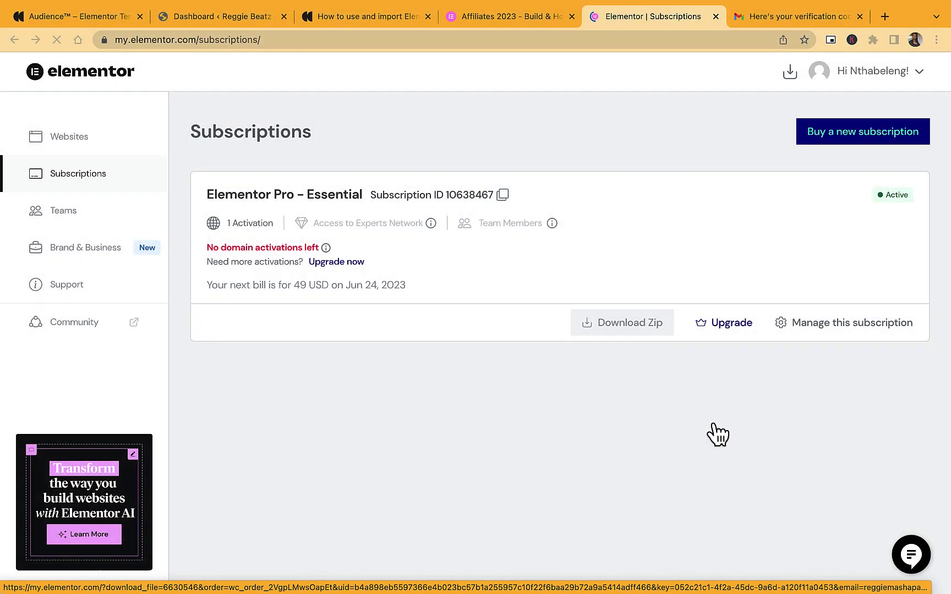
Step: Upload the downloaded elementor-pro-3.13.2 (1).zip to the WordPress staging site and install it as a plugin
click(201, 15)
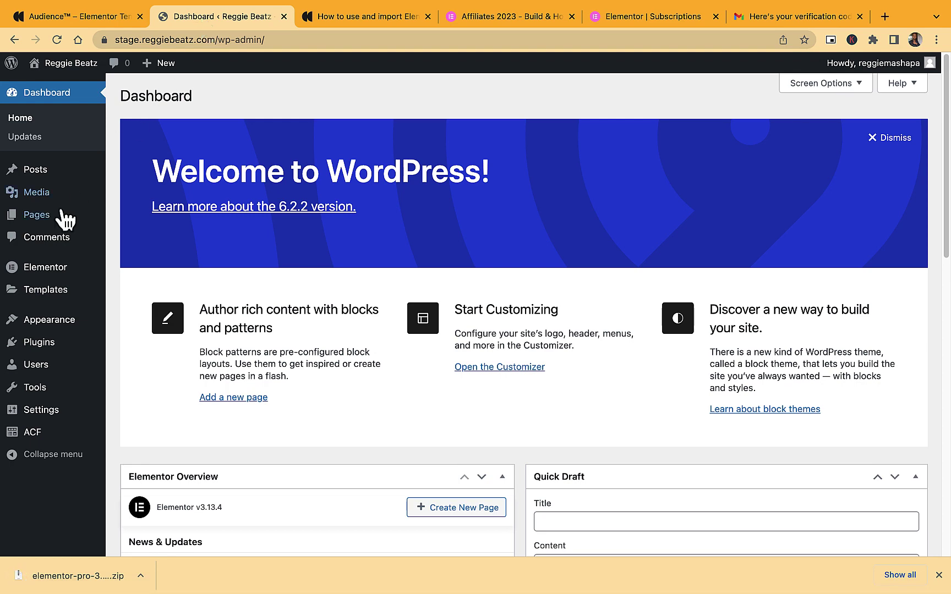
mouse_move(56, 347)
click(137, 373)
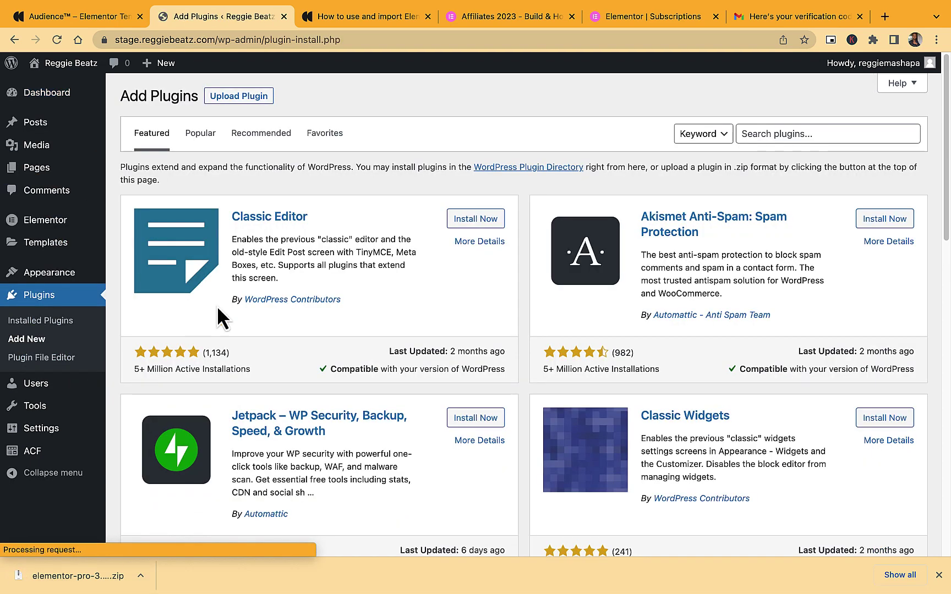
click(252, 96)
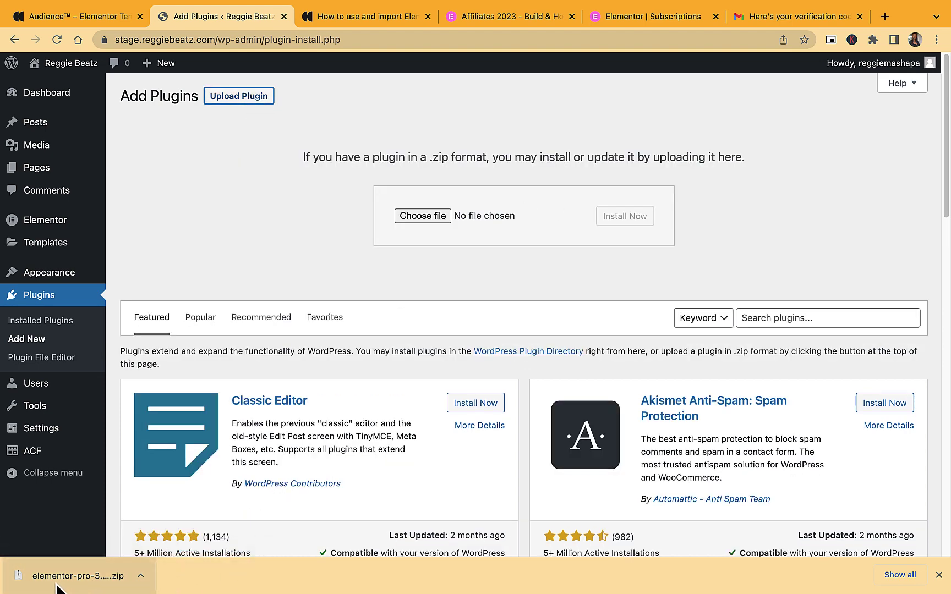
drag(57, 588, 419, 214)
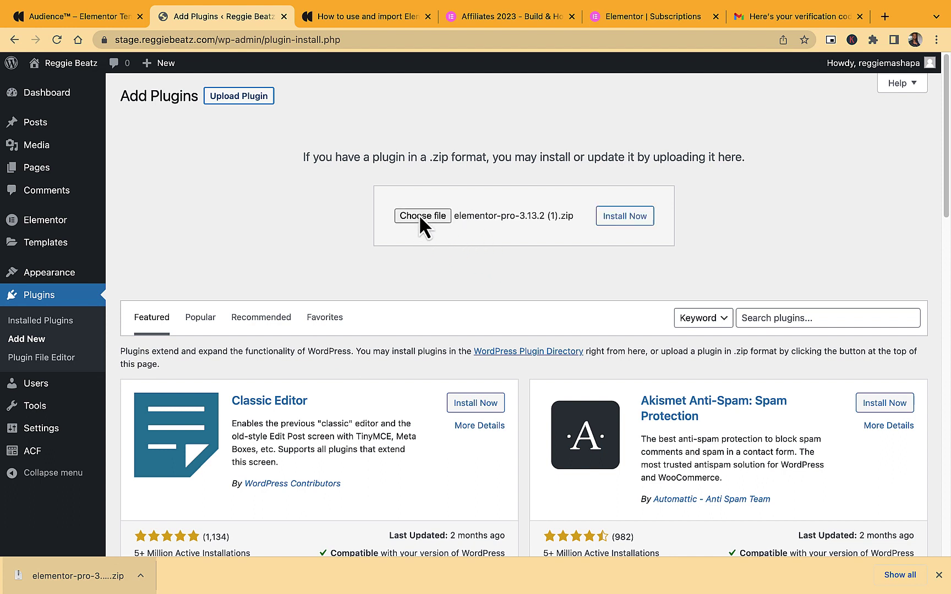
click(626, 216)
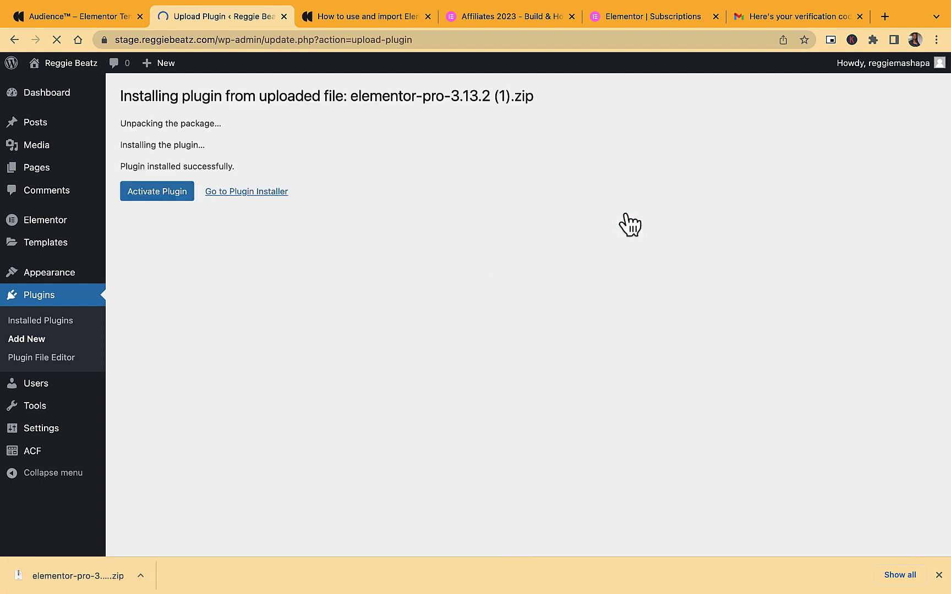
Step: Activate the Elementor Pro plugin and connect the staging site to its Elementor Pro Essential license
click(157, 198)
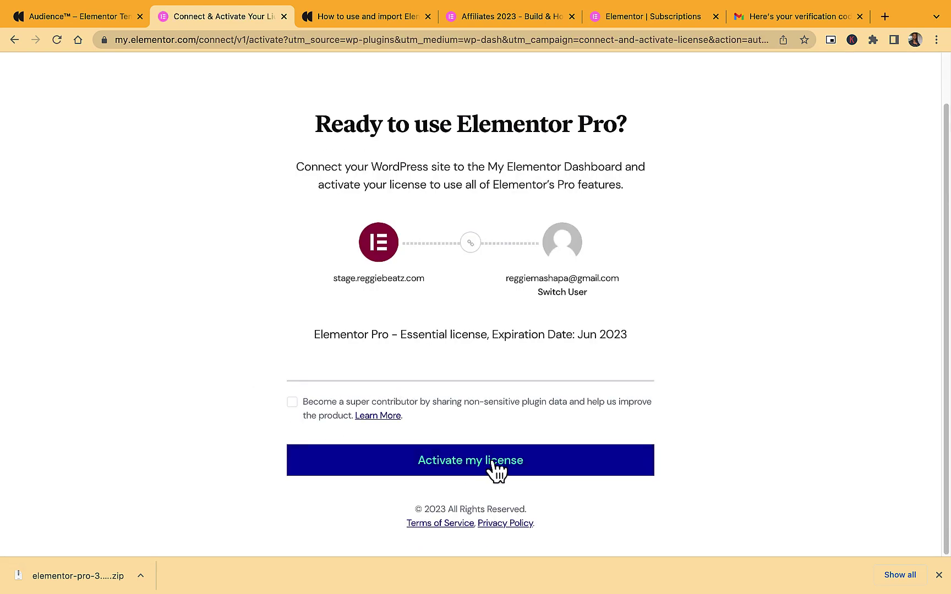
click(521, 463)
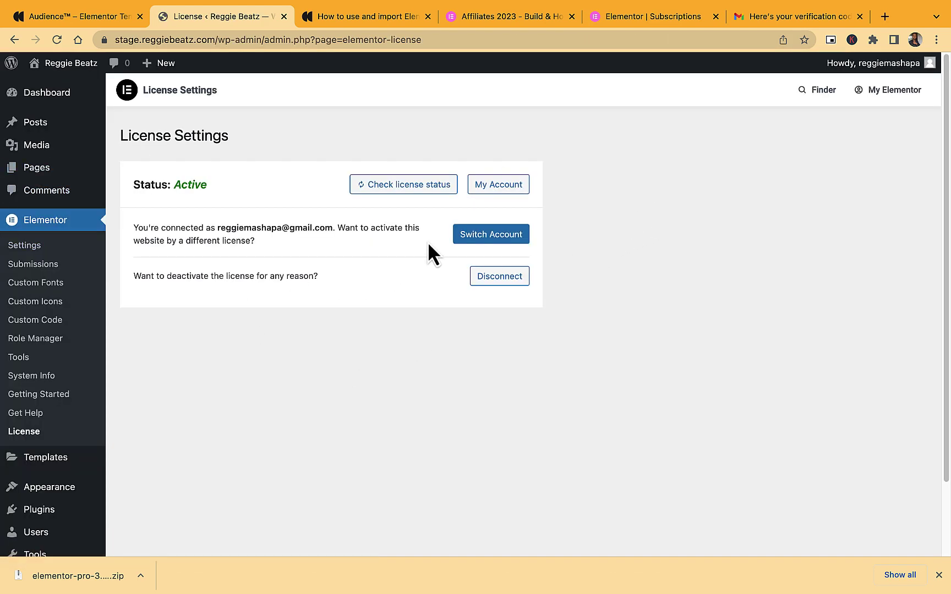
Step: Copy the plugin name ElementsKit Lite from the required plugins list in the Elementor kit guide
click(329, 18)
scroll(165, 330, down, 1)
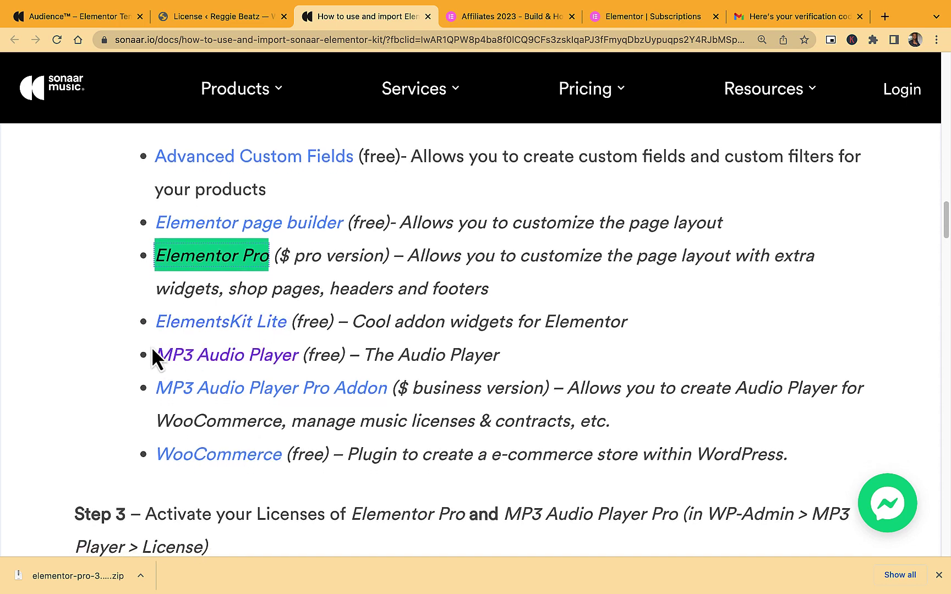
scroll(129, 344, up, 1)
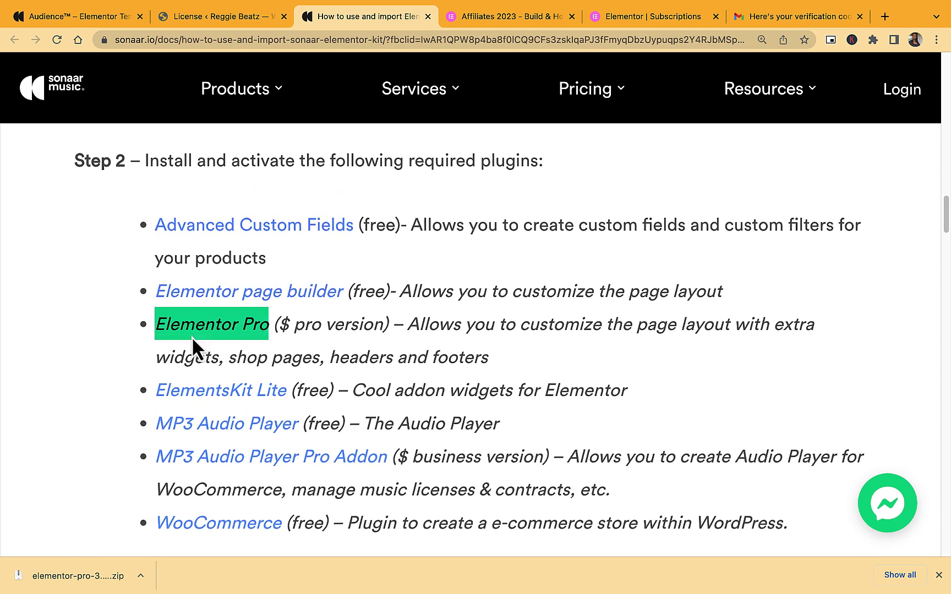
scroll(151, 381, down, 1)
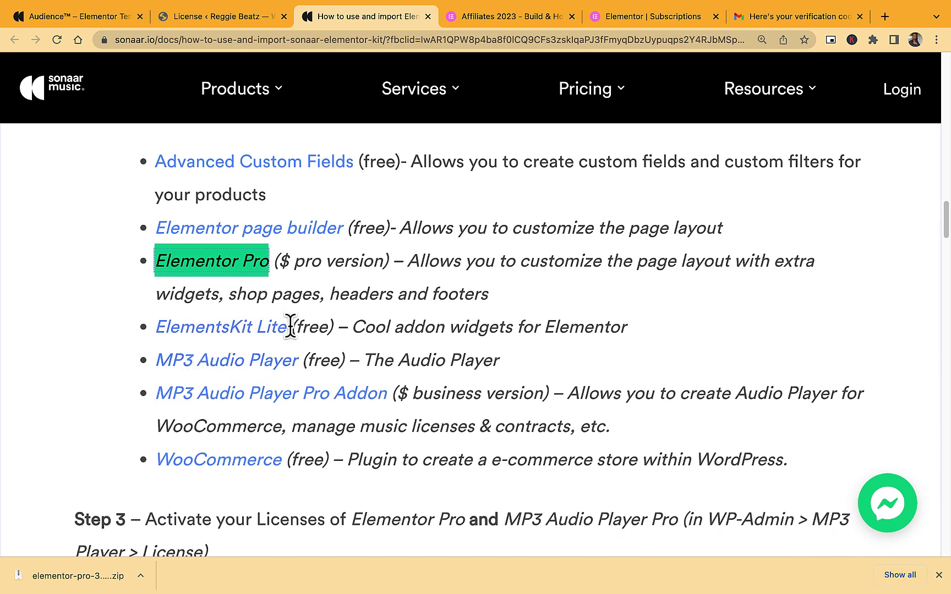
drag(289, 329, 158, 332)
key(super+c)
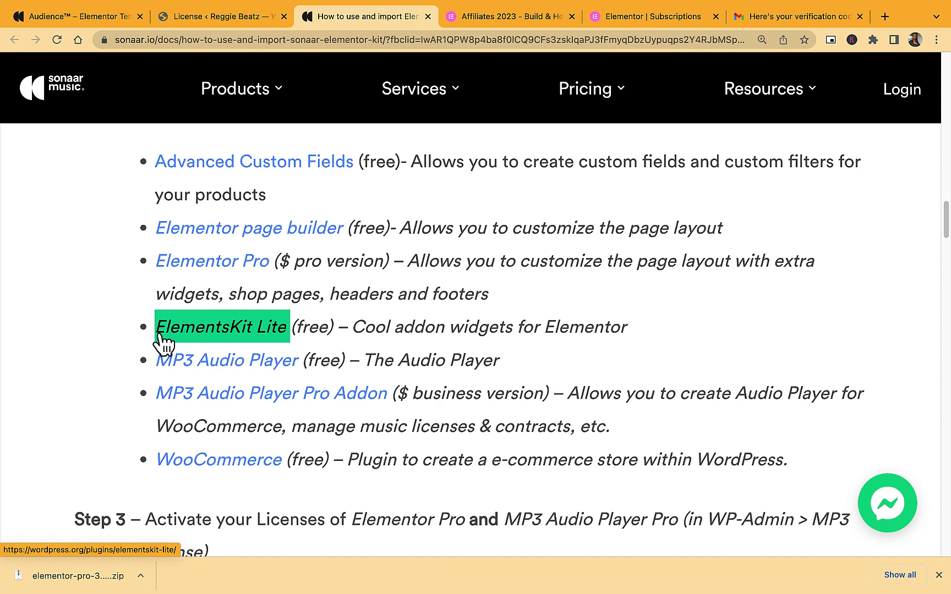
Step: Search the addable WordPress plugins for ElementsKit Lite, and install and activate ElementsKit Elementor addons by Wpmet
click(223, 15)
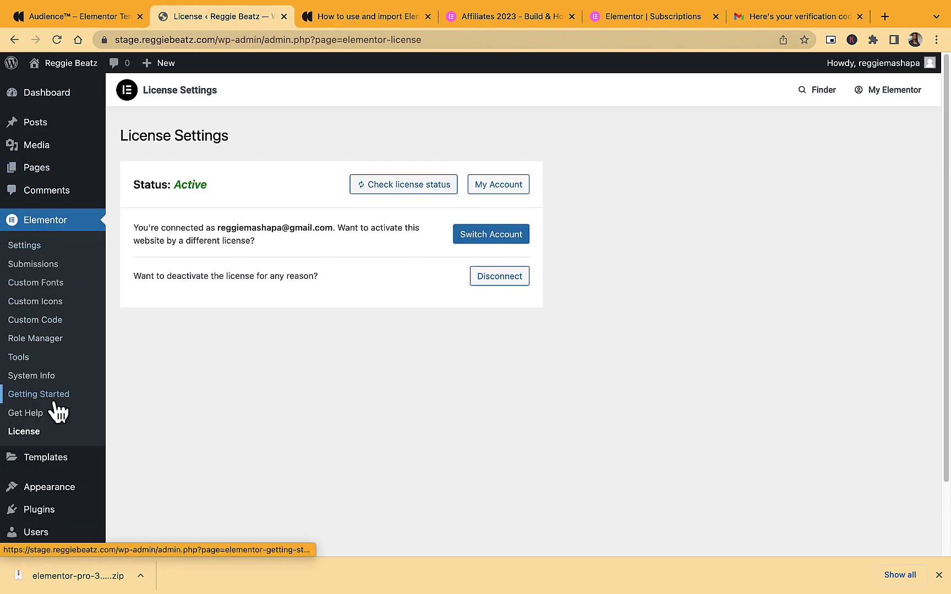
scroll(55, 435, down, 1)
mouse_move(51, 483)
click(156, 507)
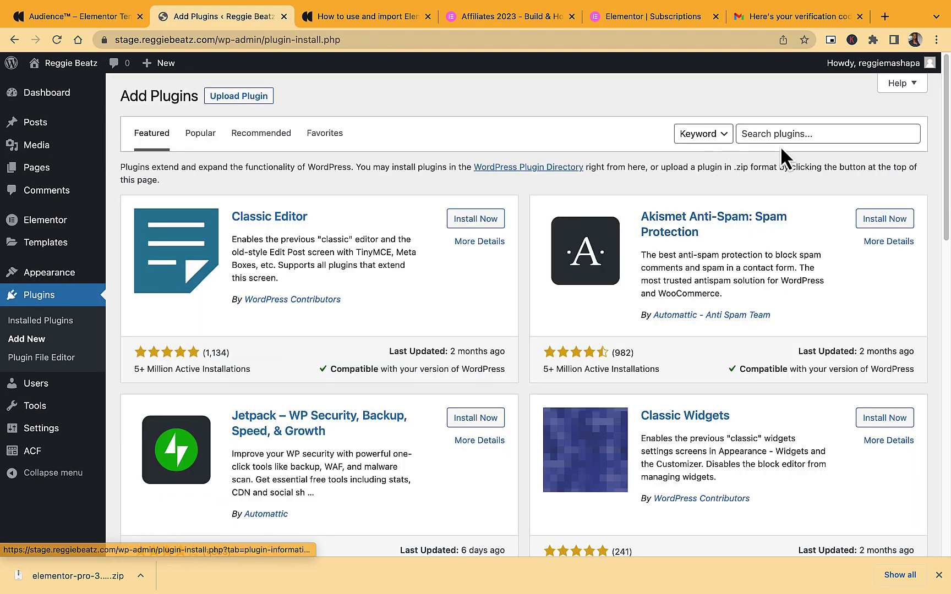
click(790, 135)
key(super+v)
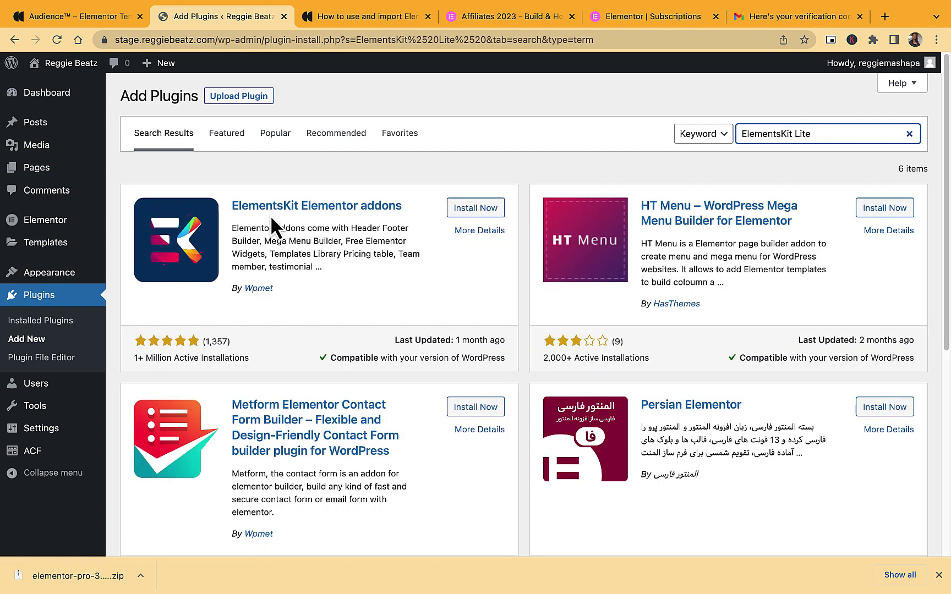
click(477, 208)
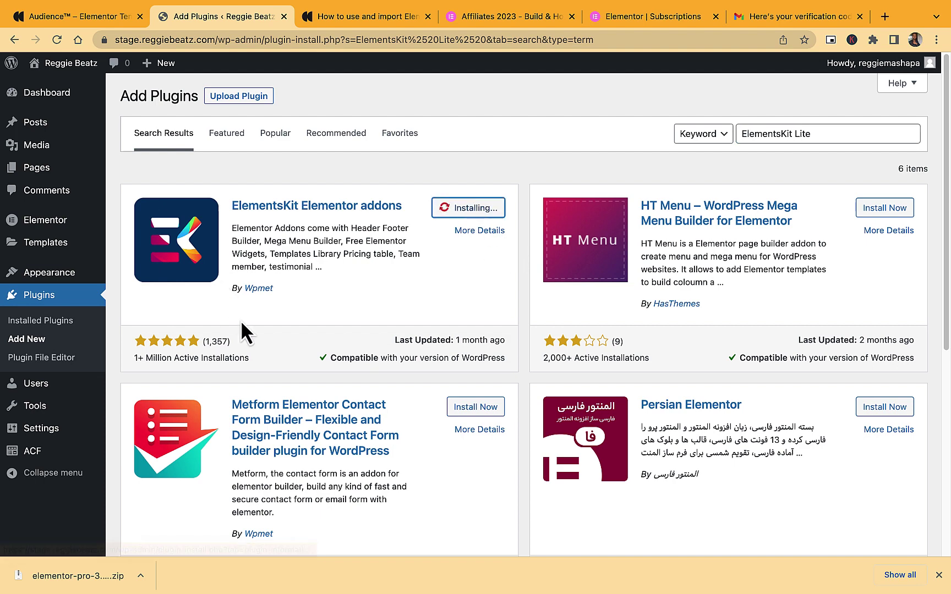
click(486, 214)
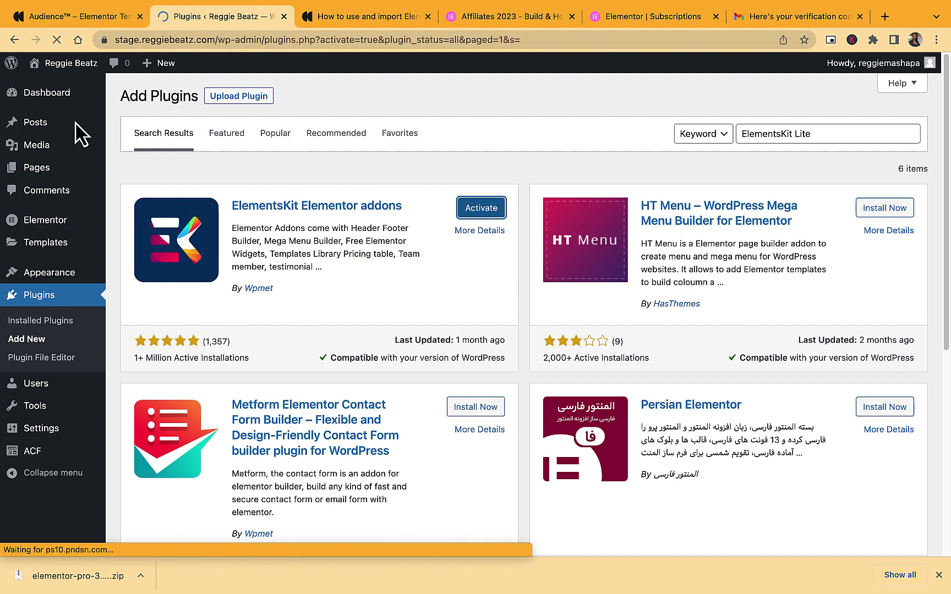
Step: Copy the plugin name MP3 Audio Player from the kit guide and search for it among the addable WordPress plugins
key(ctrl+Tab)
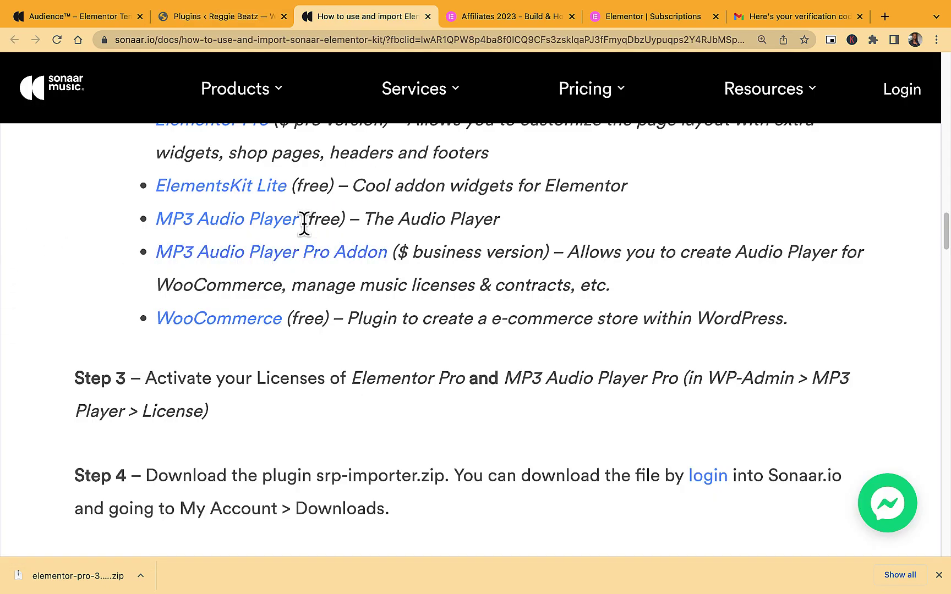
drag(300, 221, 161, 220)
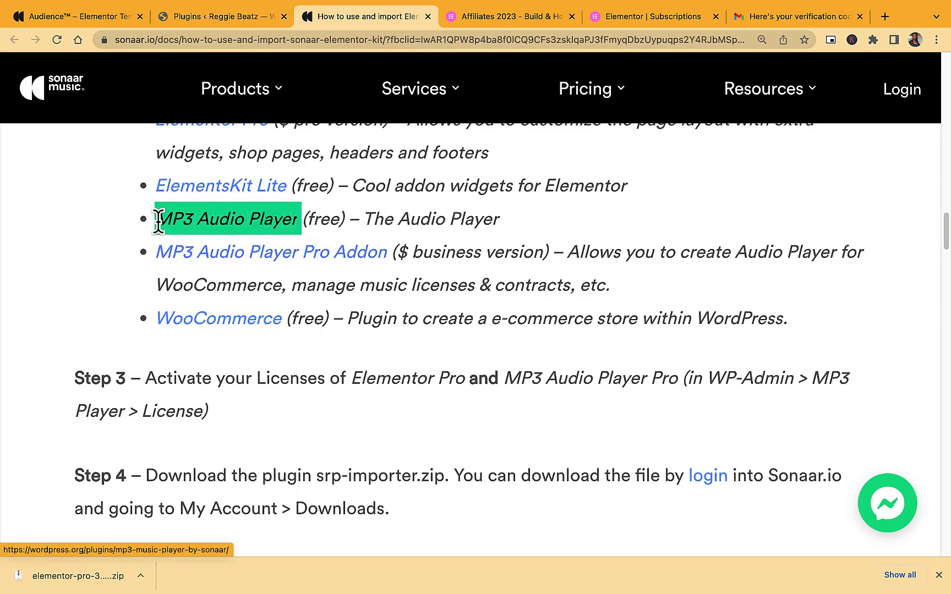
click(221, 16)
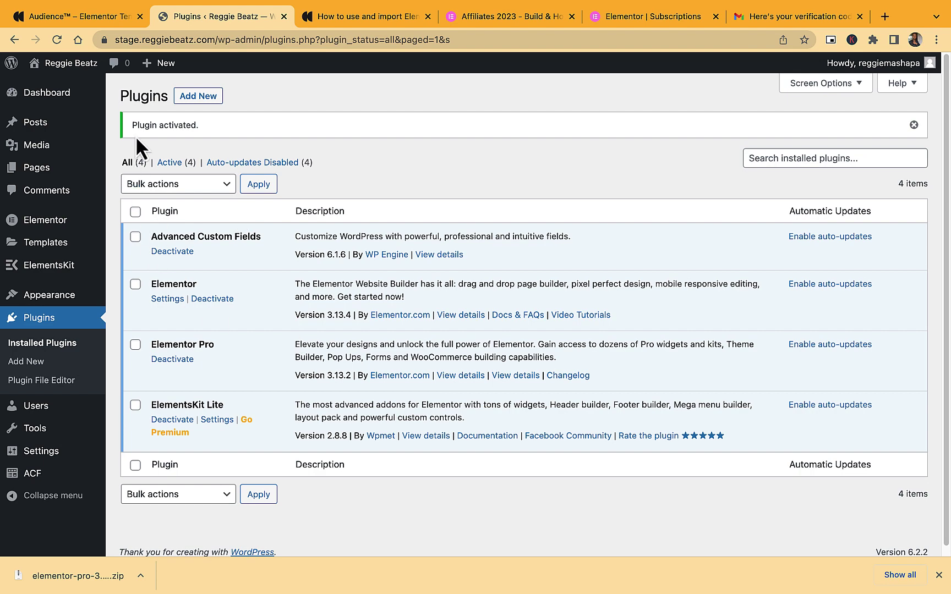
click(213, 104)
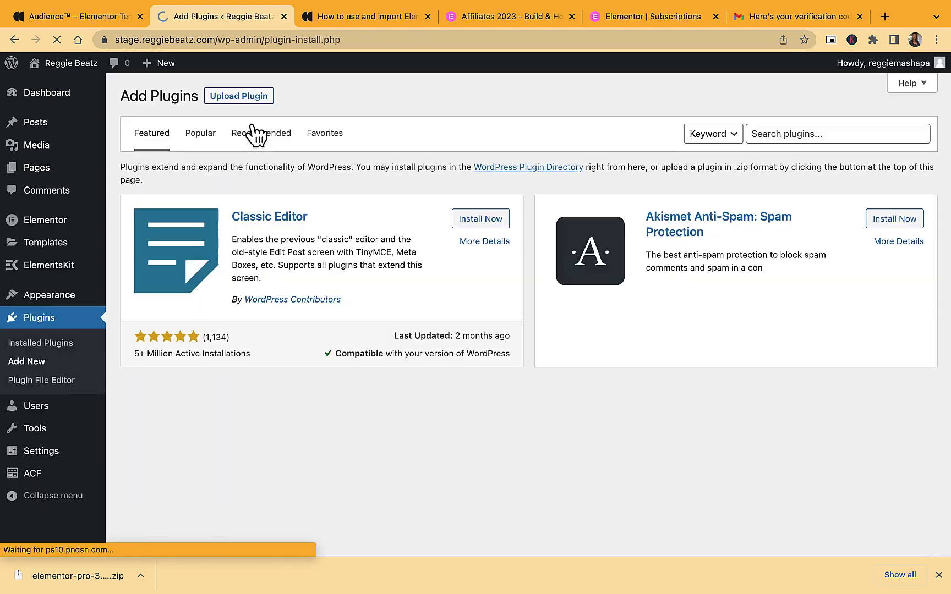
click(765, 132)
text(MP3 Audio Player)
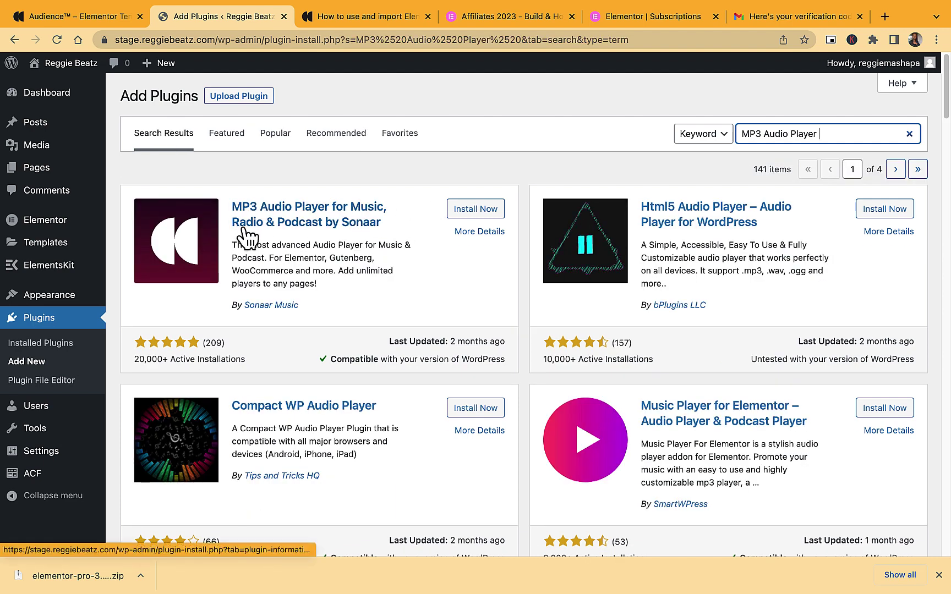
Step: Install and activate the MP3 Audio Player for Music, Radio & Podcast by Sonaar plugin
click(473, 214)
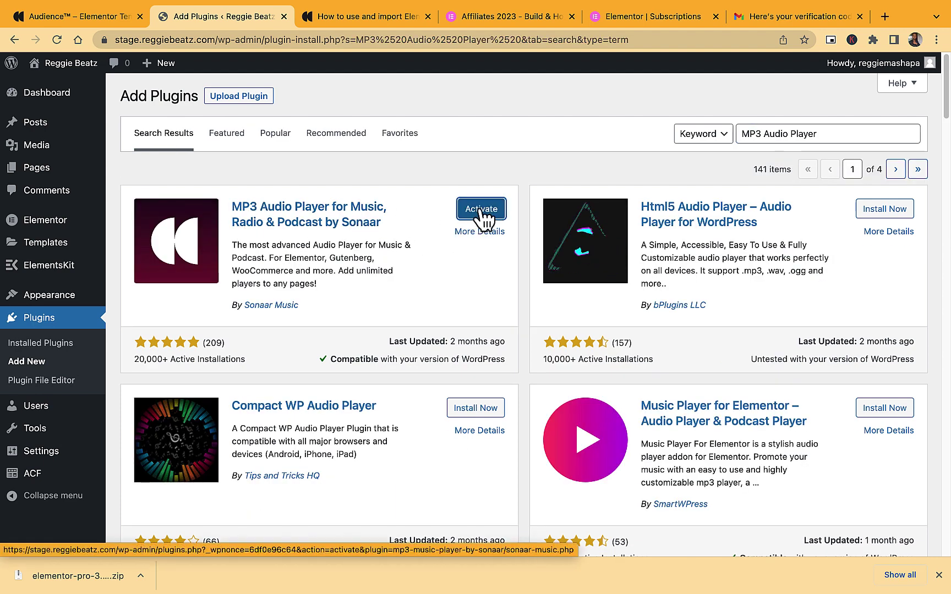
click(482, 215)
Step: Open the MP3 Audio Player Pro Addon pricing page from the kit guide and compare the Starter and Business plans
click(367, 17)
scroll(244, 319, down, 1)
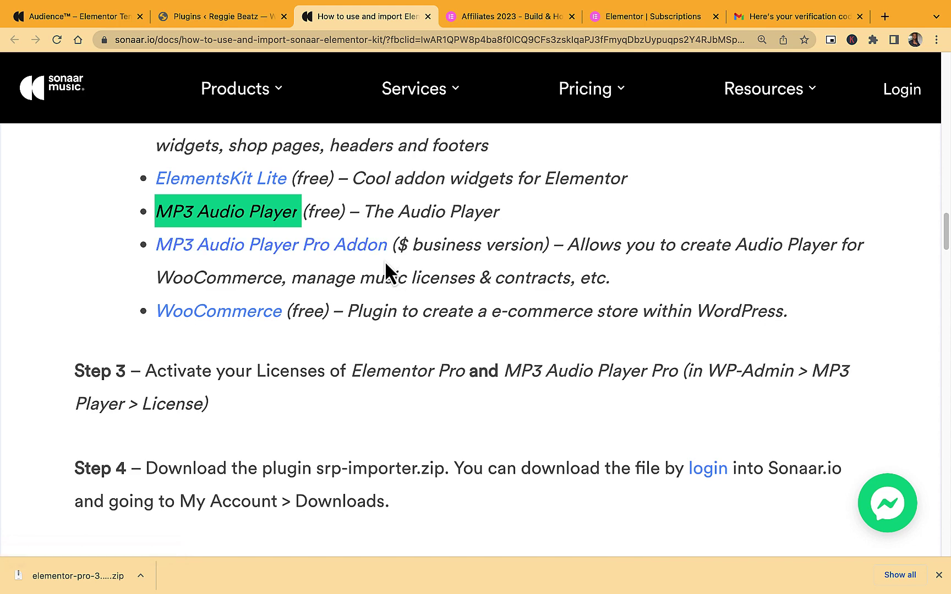
right_click(330, 251)
click(355, 255)
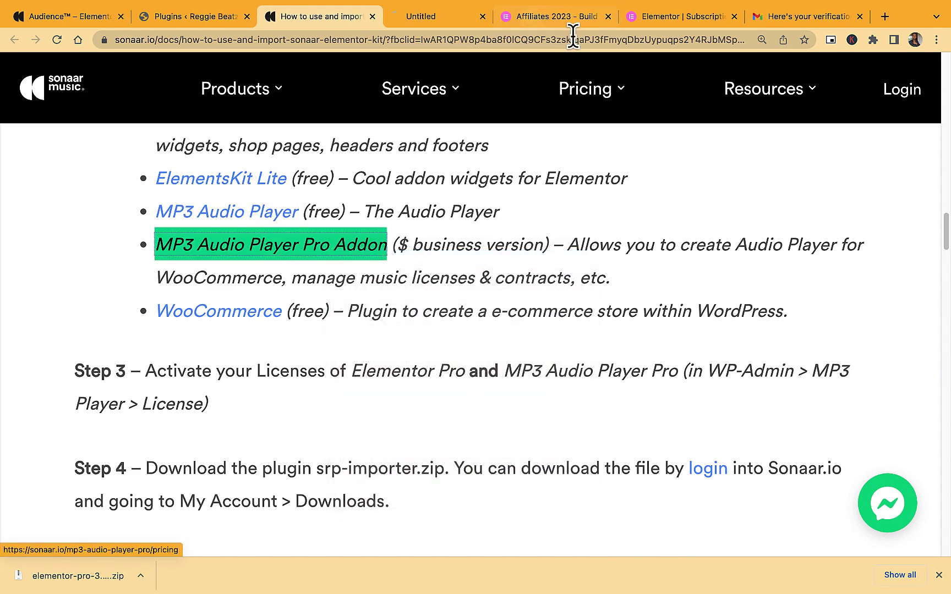
key(ctrl+Tab)
scroll(430, 276, down, 8)
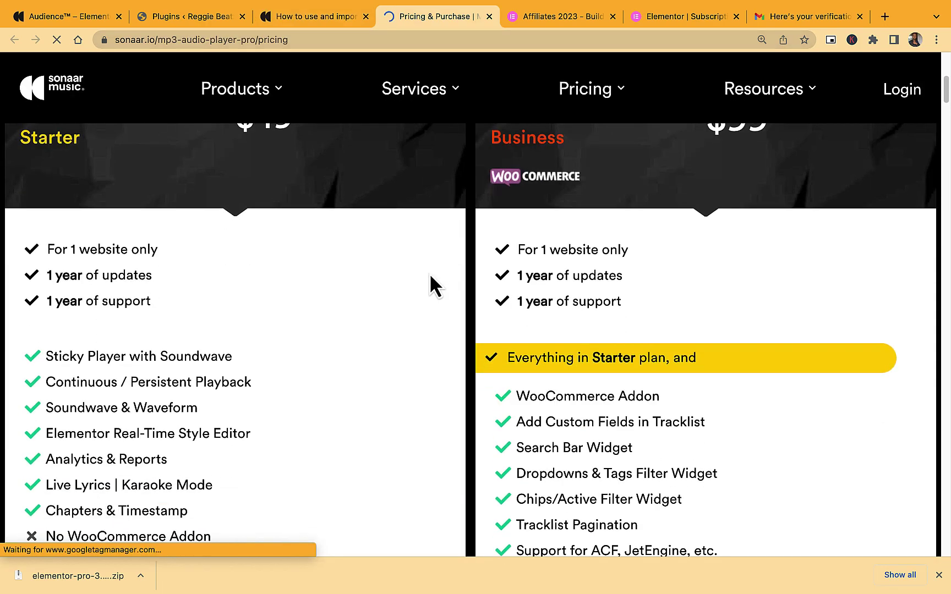
scroll(431, 282, up, 2)
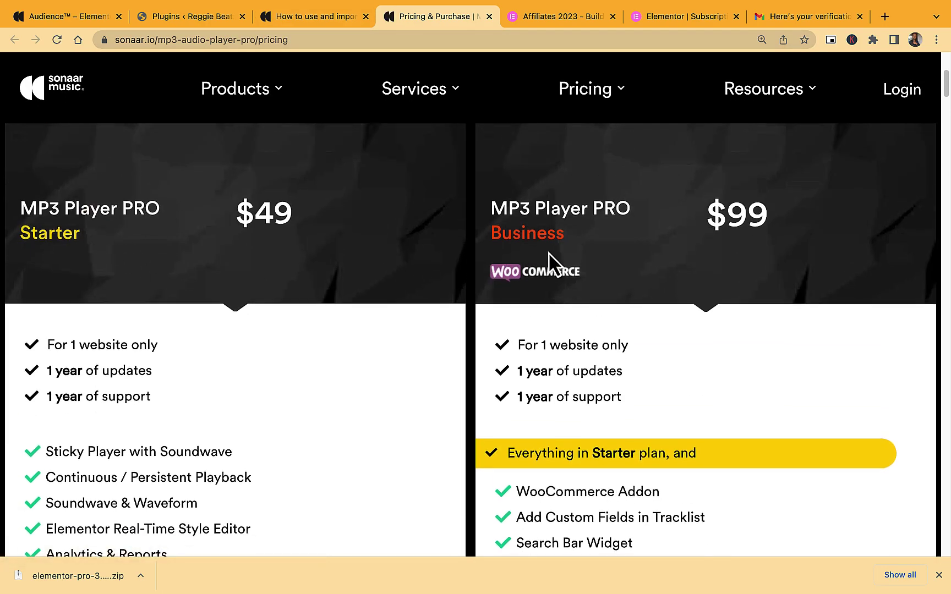
scroll(605, 264, down, 5)
scroll(619, 264, down, 4)
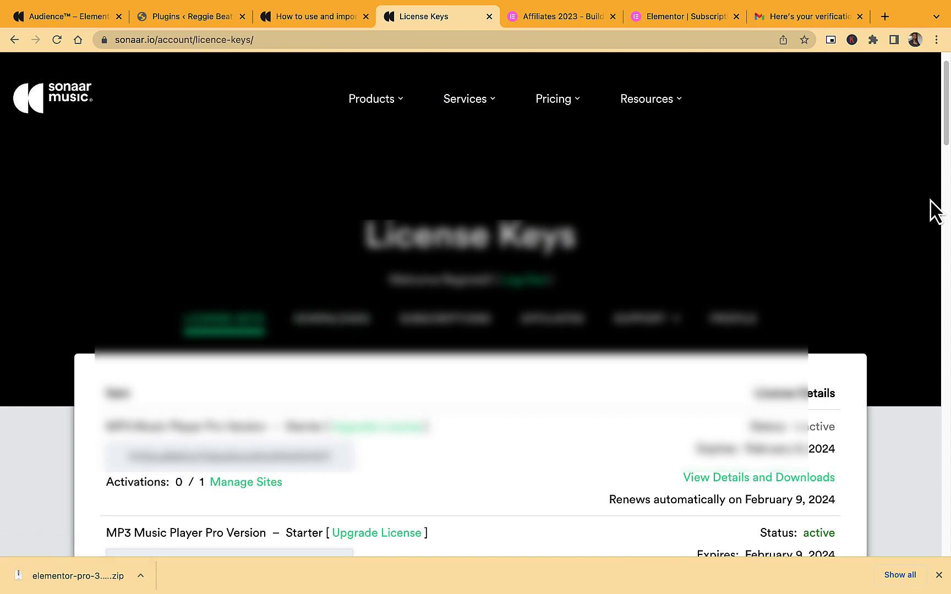
Step: Download sonaar-music-pro.zip for MP3 Music Player Pro Version - Lifetime from the Sonaar account and save it in the Downloads folder
click(350, 326)
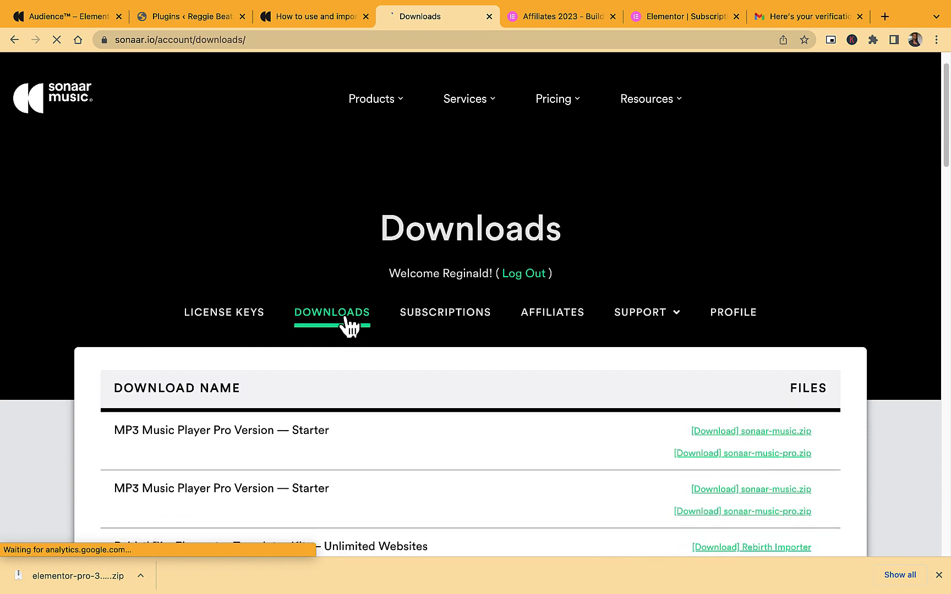
scroll(312, 440, down, 3)
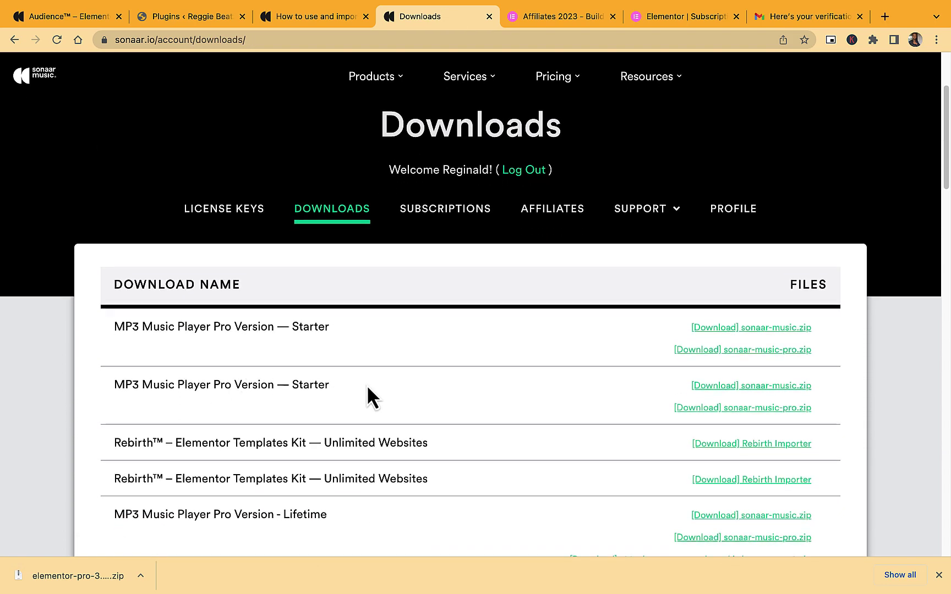
scroll(367, 397, down, 3)
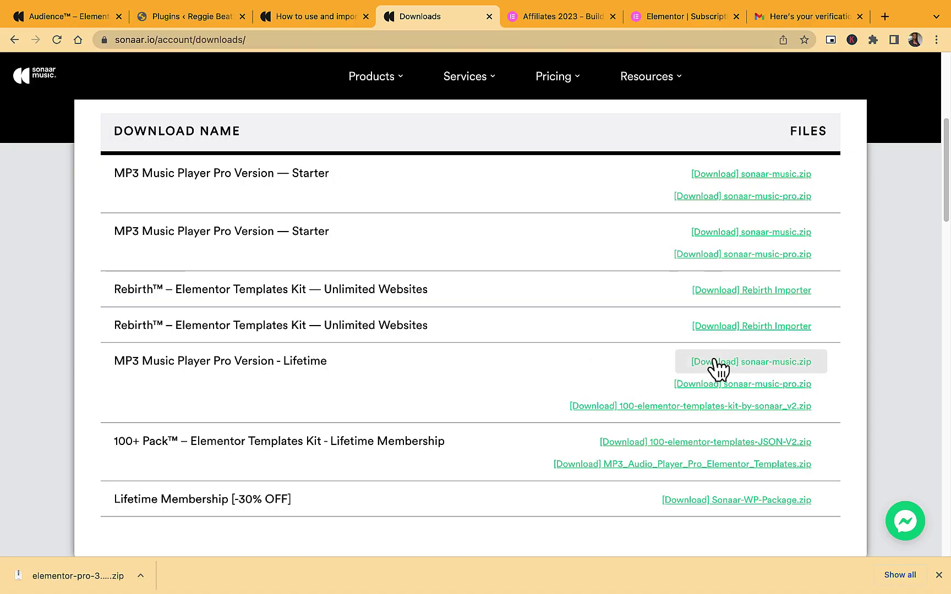
click(820, 398)
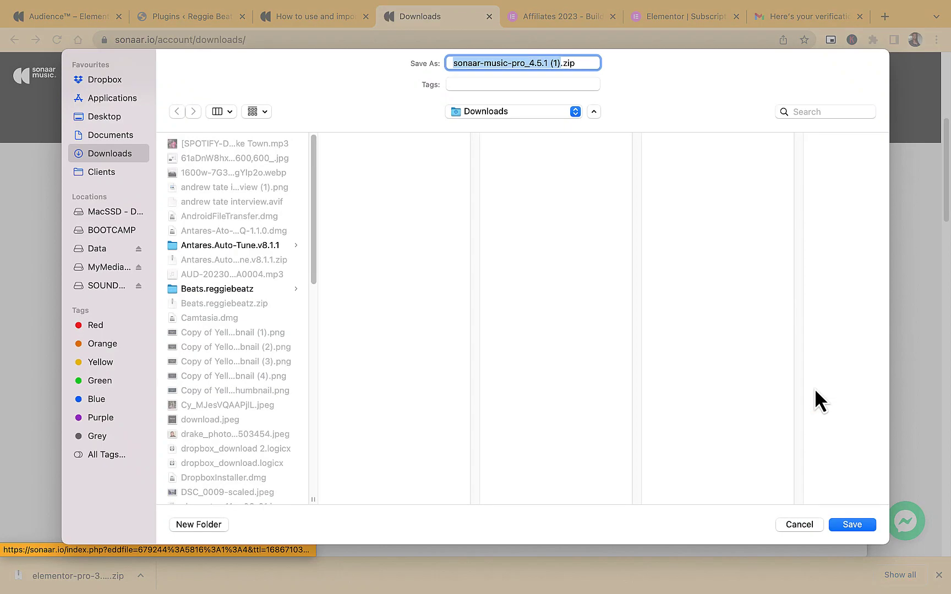
click(861, 524)
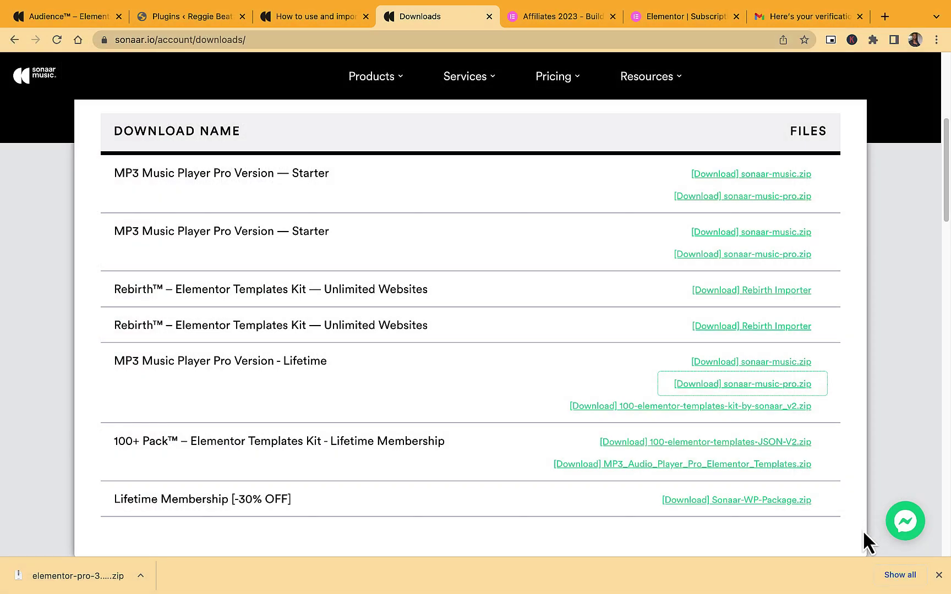
Step: Upload the downloaded sonaar-music-pro zip to the WordPress staging site as a plugin, then install and activate it
click(193, 17)
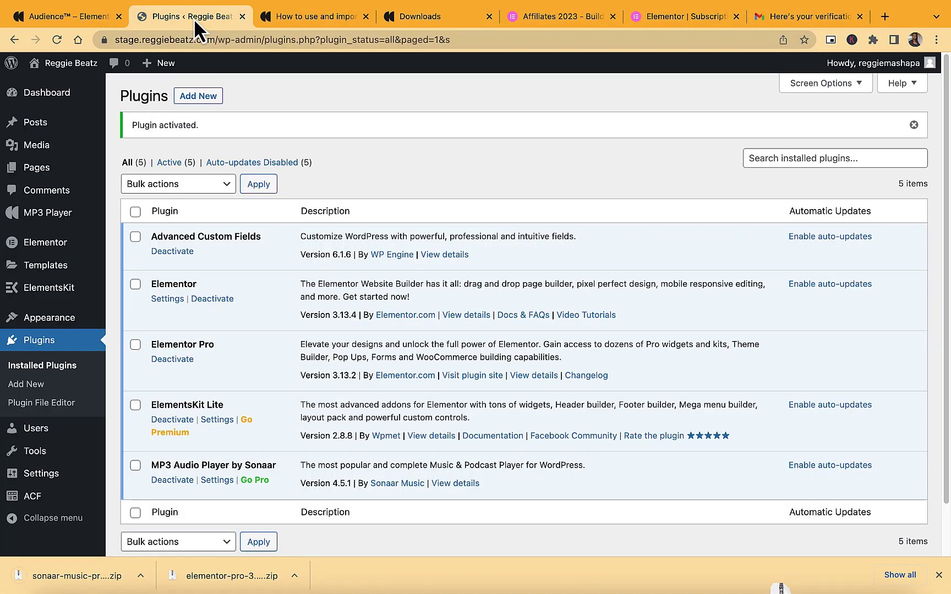
click(199, 98)
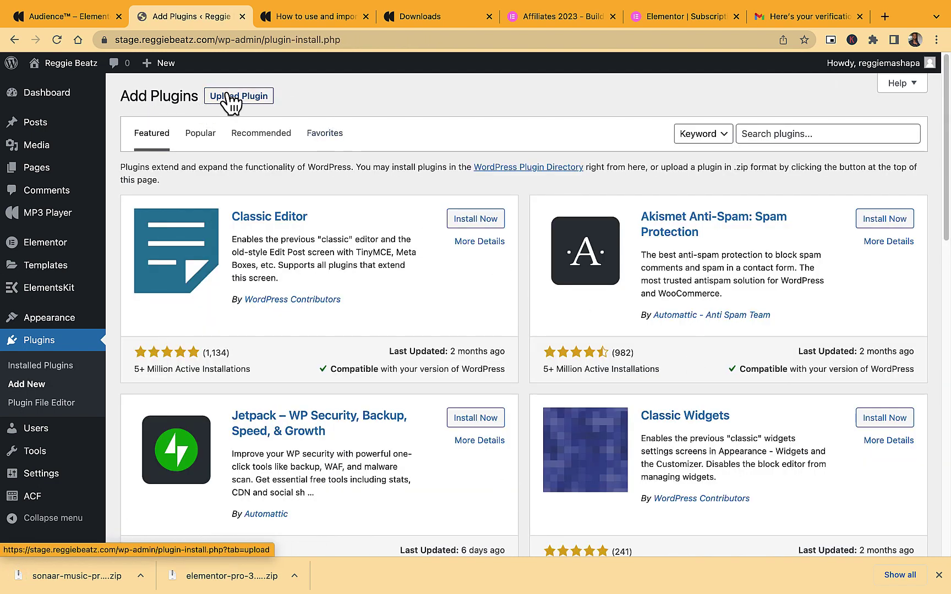
click(230, 98)
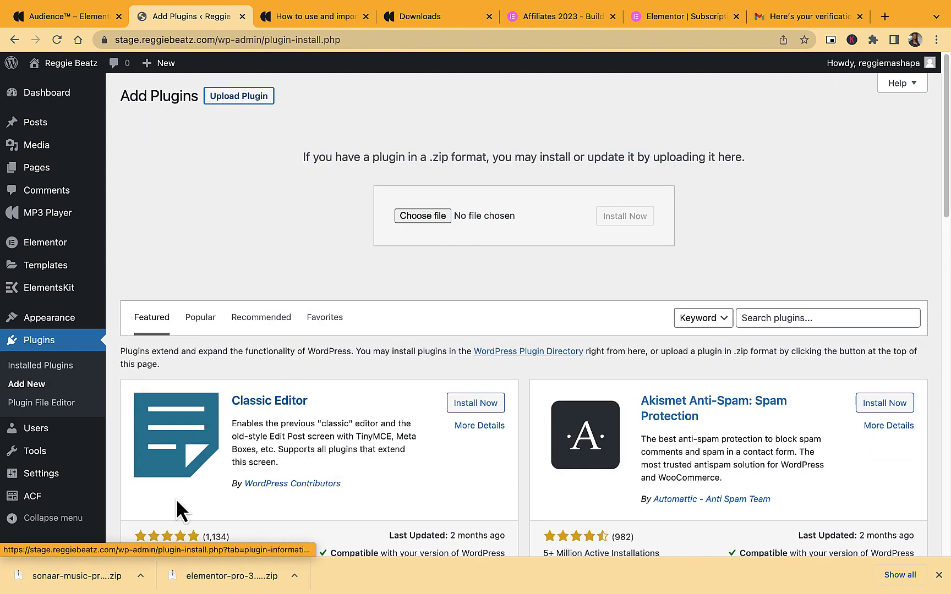
drag(77, 575, 438, 270)
drag(431, 223, 431, 222)
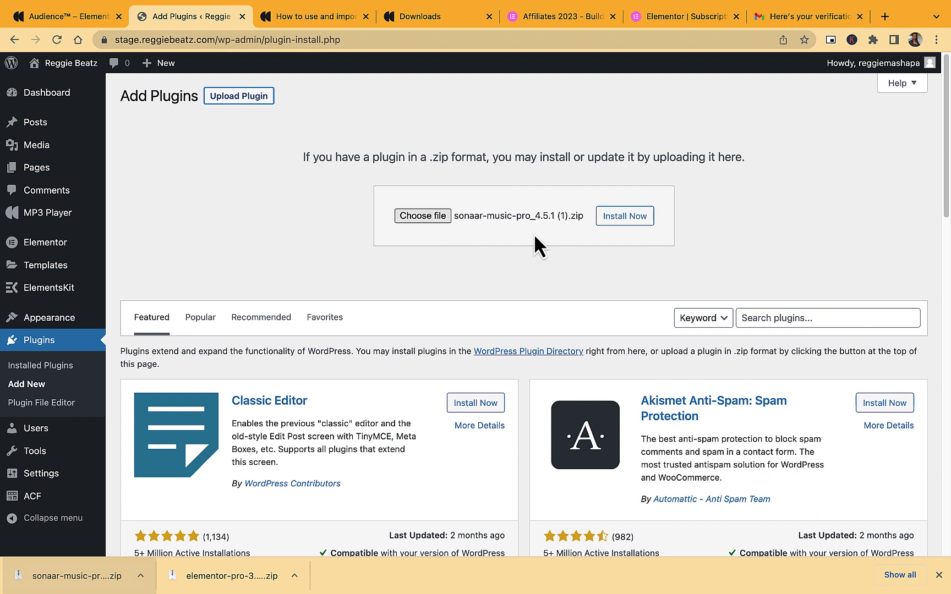
click(624, 216)
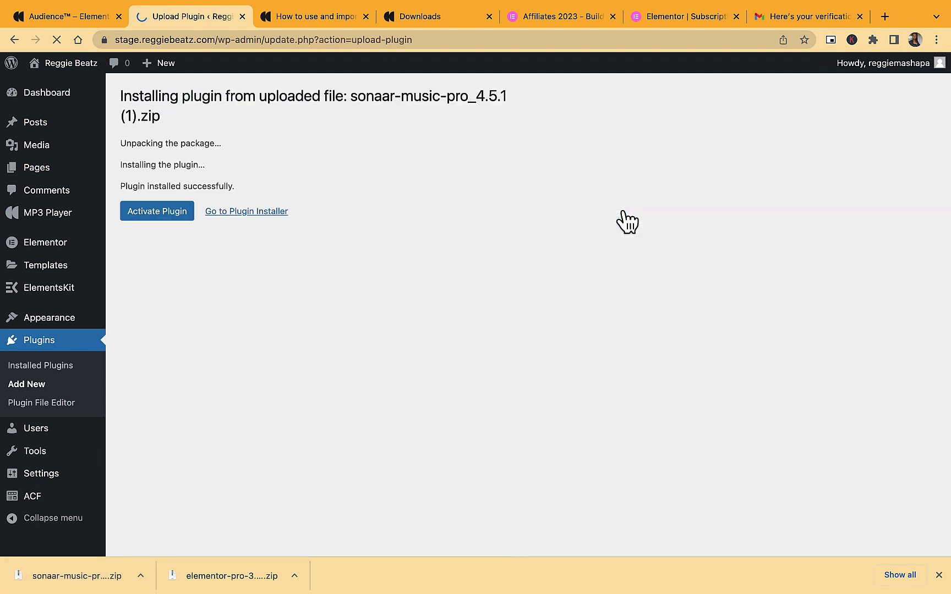
click(156, 218)
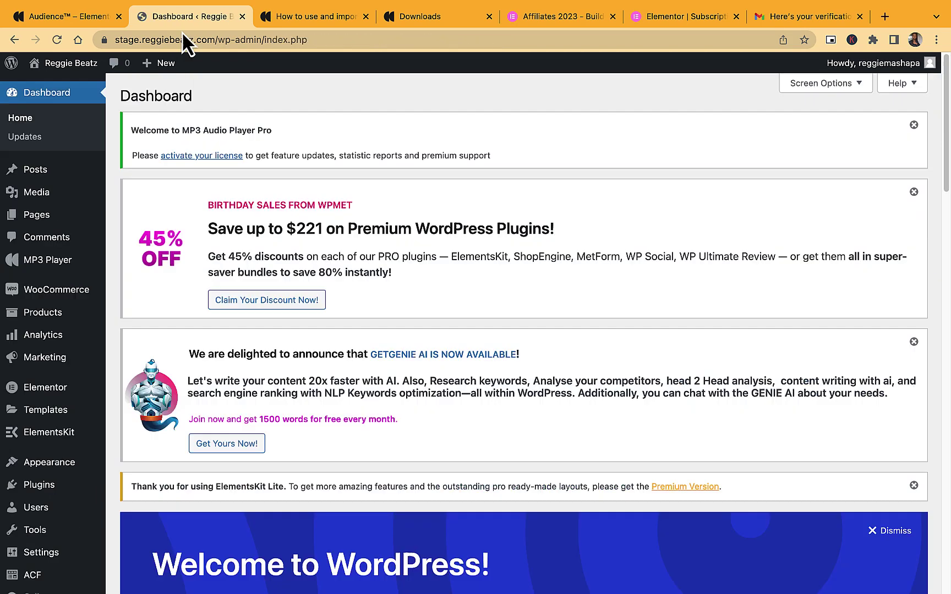
Step: Enter the license key for MP3 Audio Player Pro on its license page and activate the license
mouse_move(60, 270)
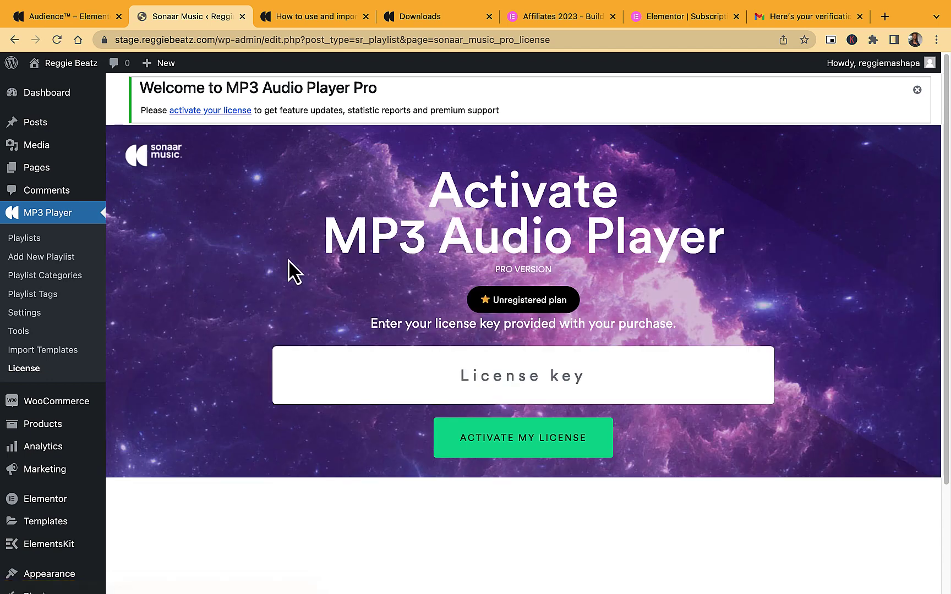
click(512, 378)
click(493, 431)
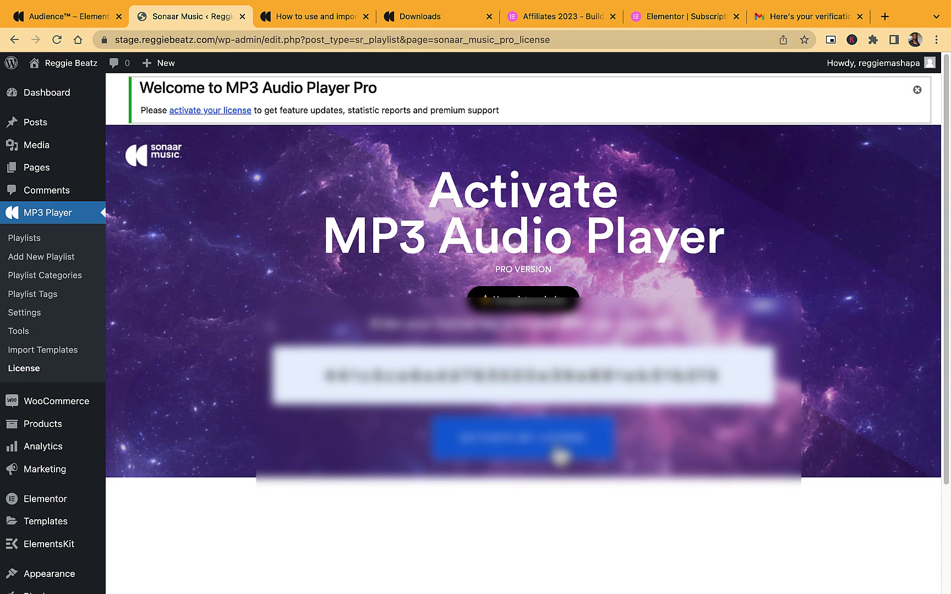
click(560, 457)
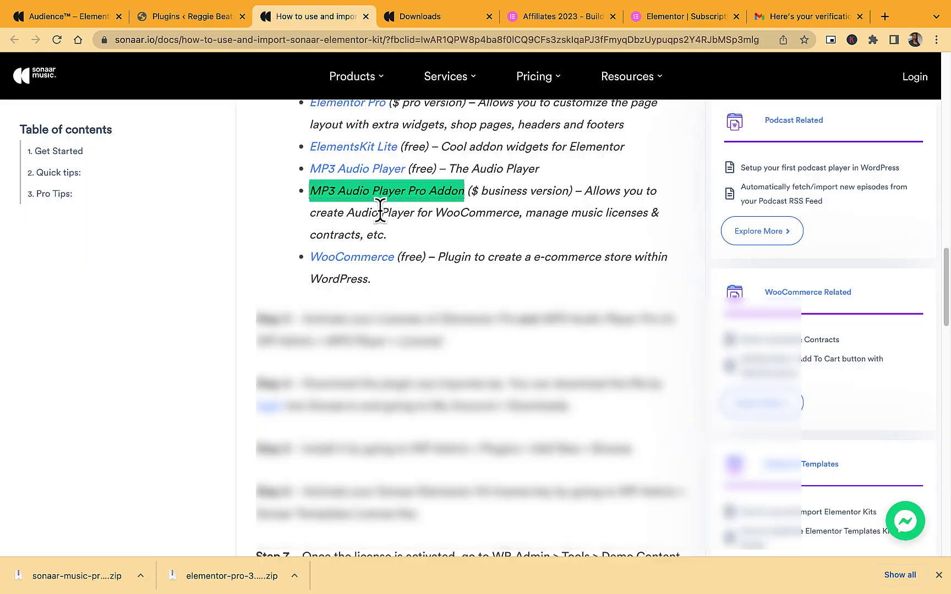
Step: Copy the plugin name WooCommerce from the required plugins list in the Elementor kit guide
scroll(379, 213, up, 2)
scroll(379, 212, down, 2)
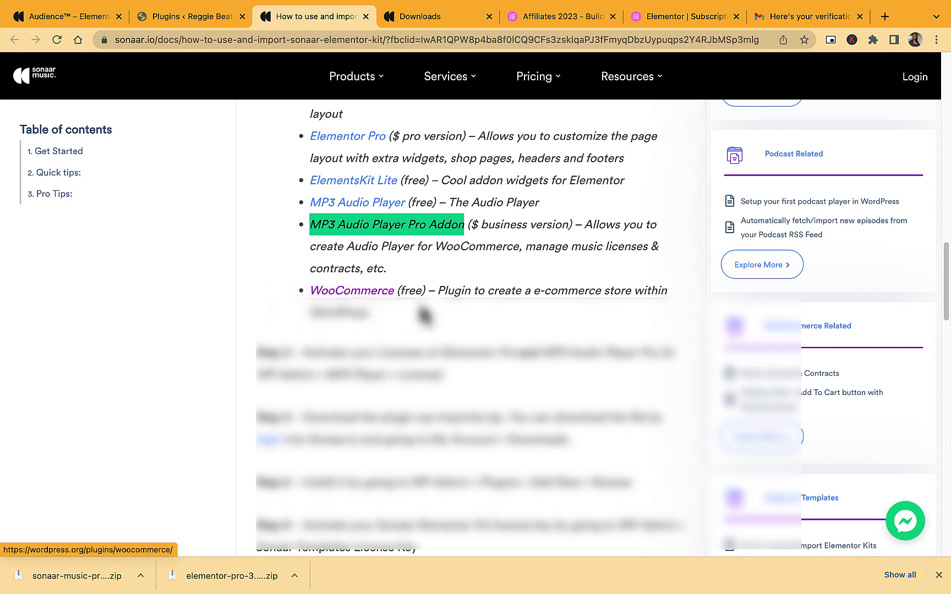
click(393, 290)
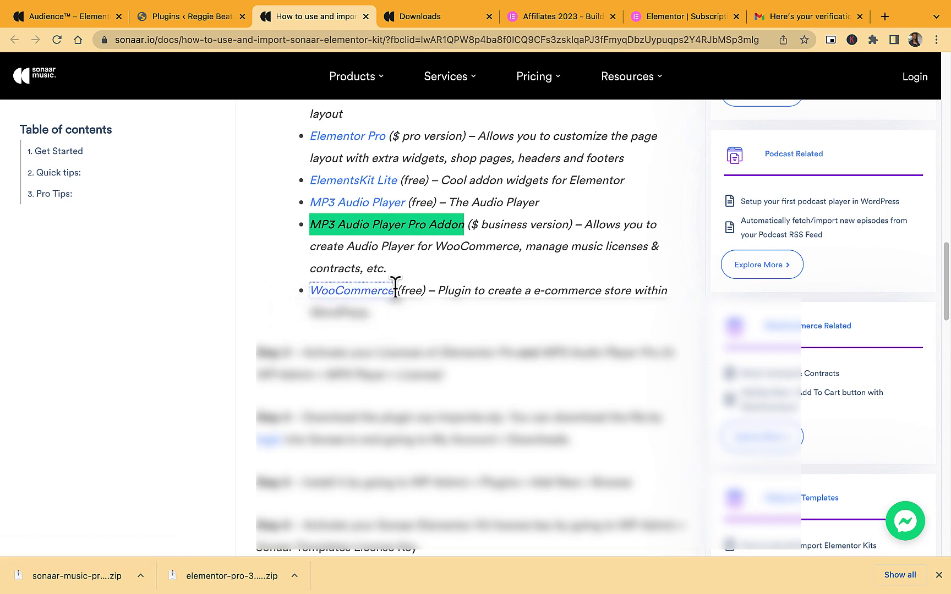
drag(395, 287, 319, 289)
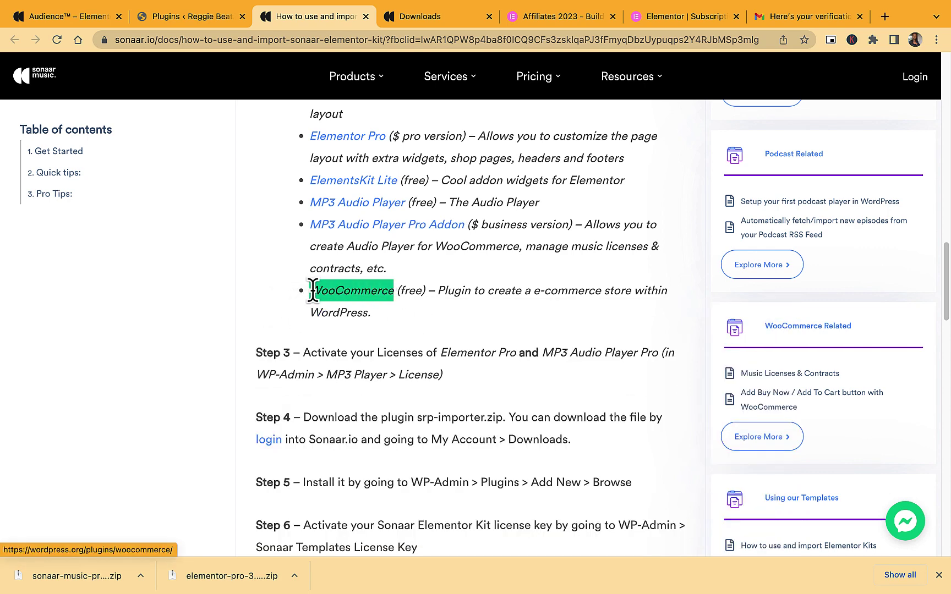
Step: Search the addable WordPress plugins for WooCommerce, and install and activate the WooCommerce plugin by Automattic
click(184, 17)
scroll(174, 359, down, 4)
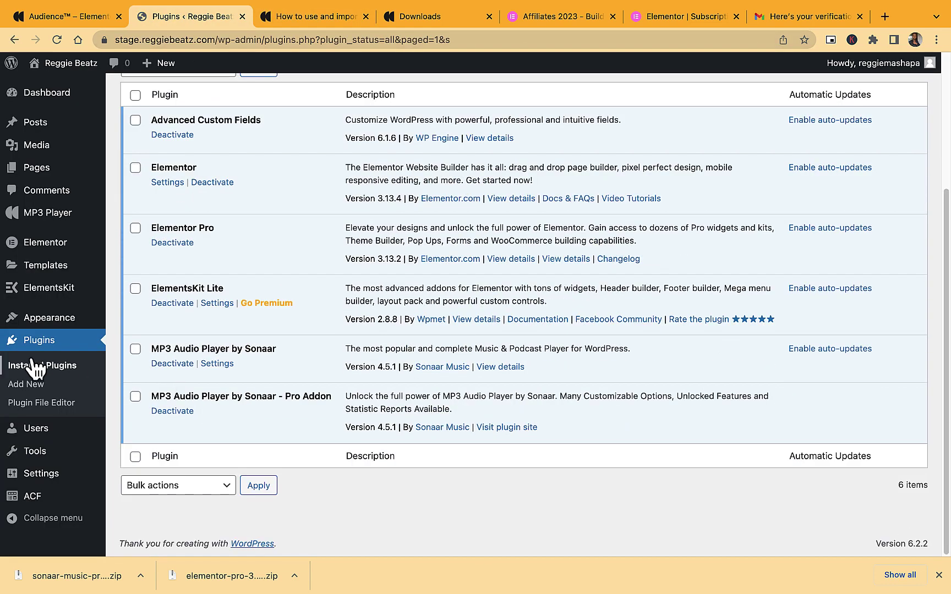
click(23, 384)
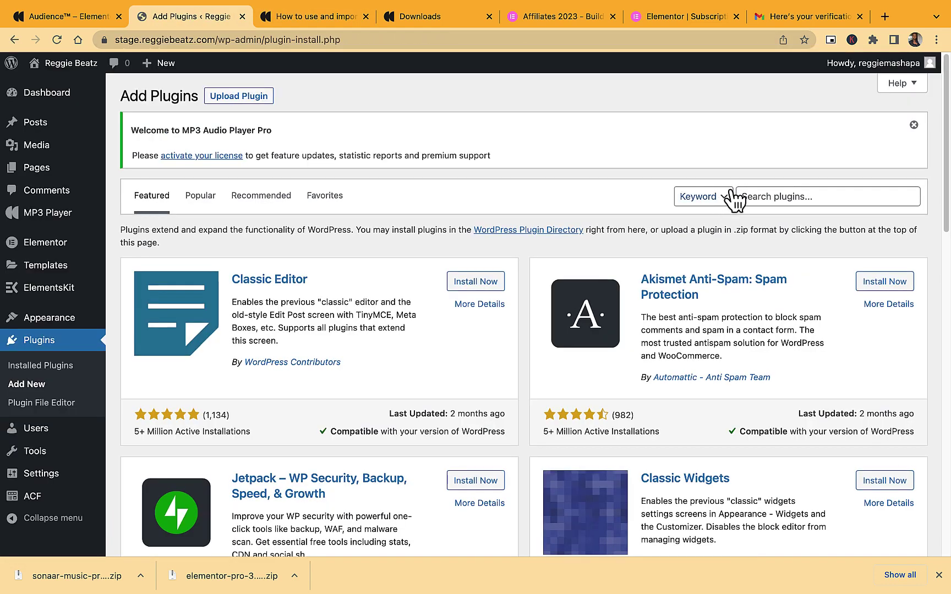
click(777, 196)
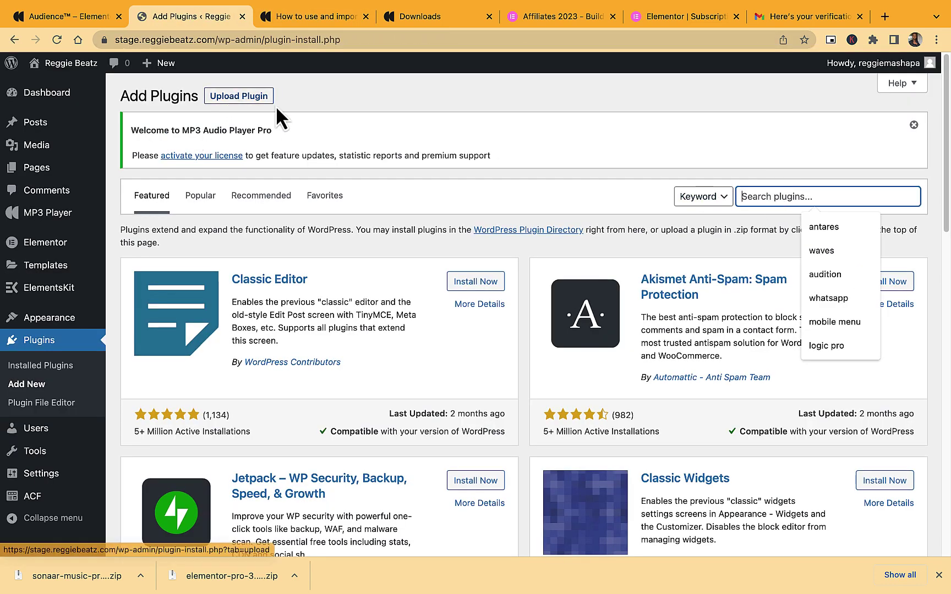
text(WooCommerce)
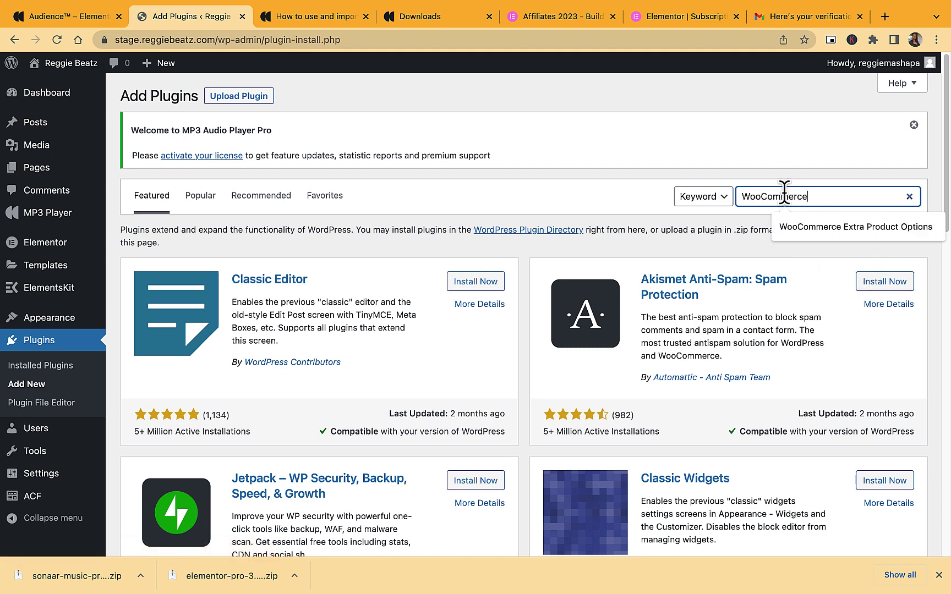
key(Return)
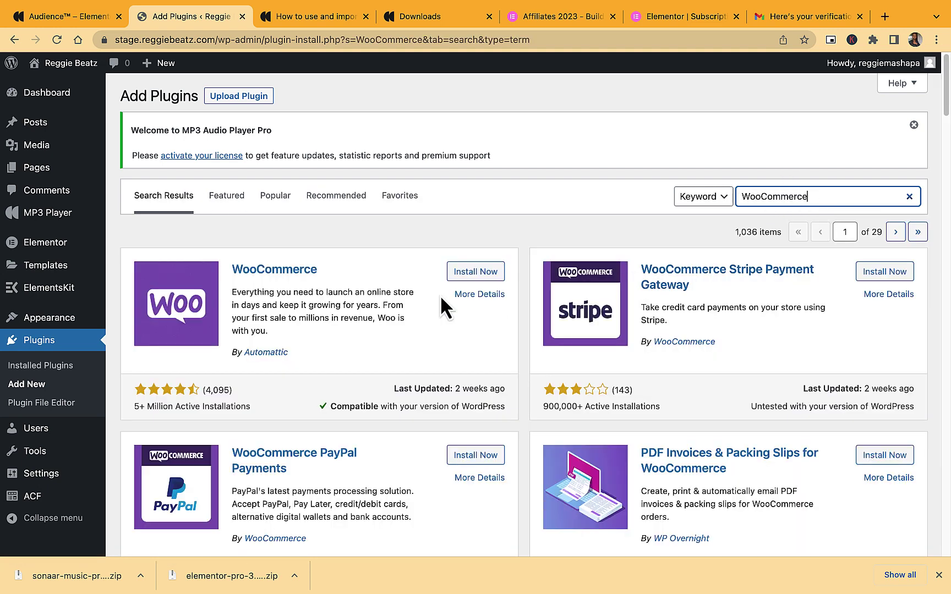
click(458, 271)
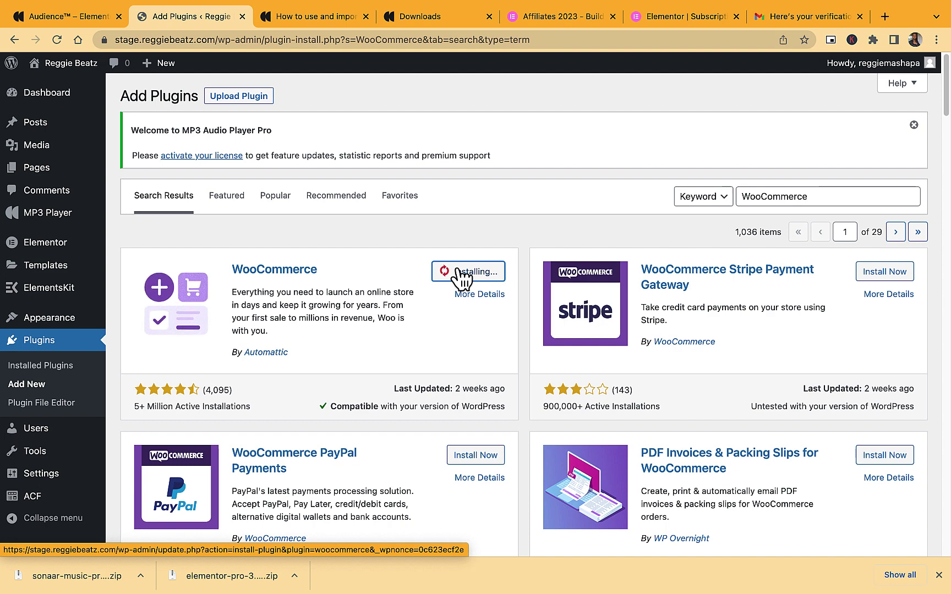
click(482, 273)
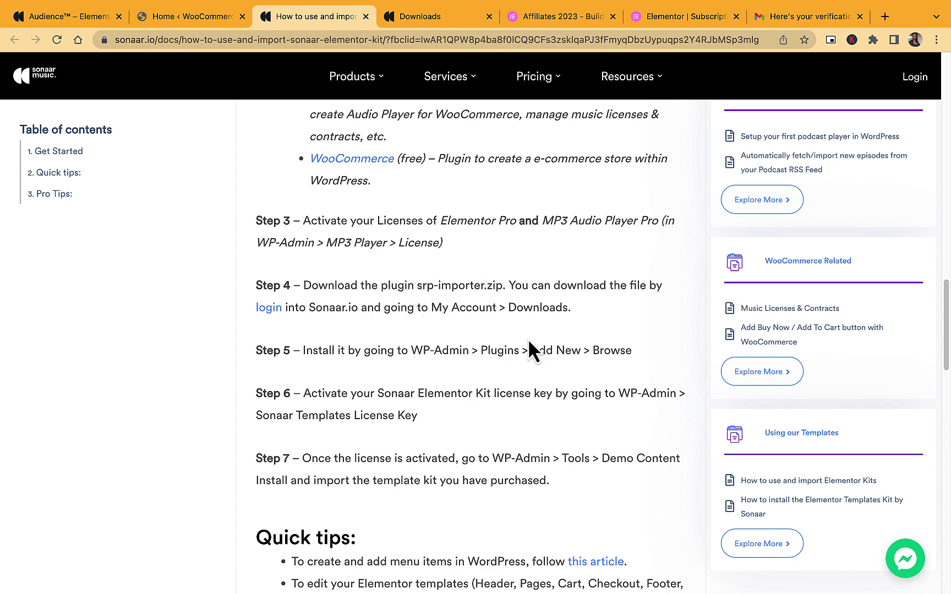
Step: Add the single-template Audience Elementor Templates Kit to the Sonaar cart from its product page, and return to the kit guide
click(54, 23)
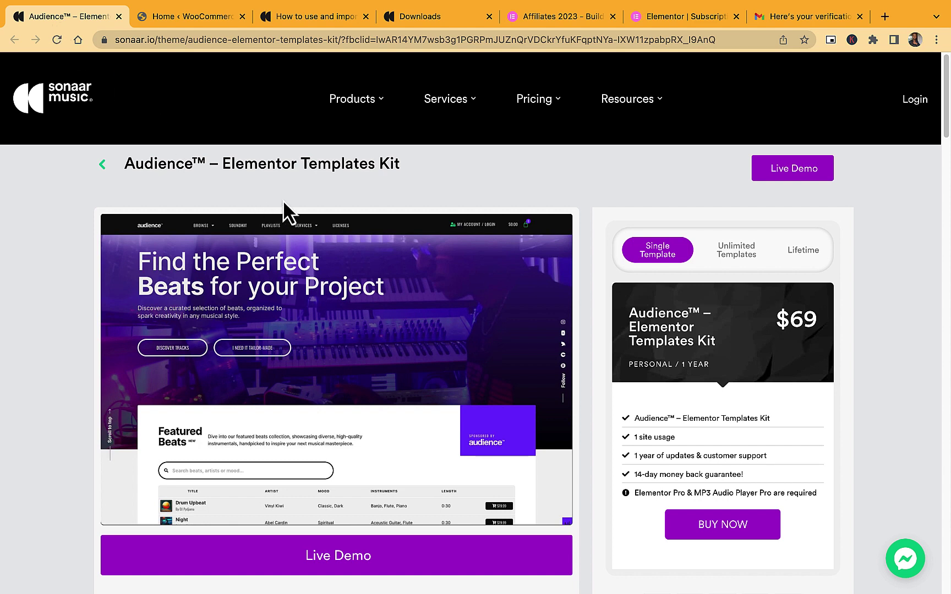
scroll(435, 228, down, 1)
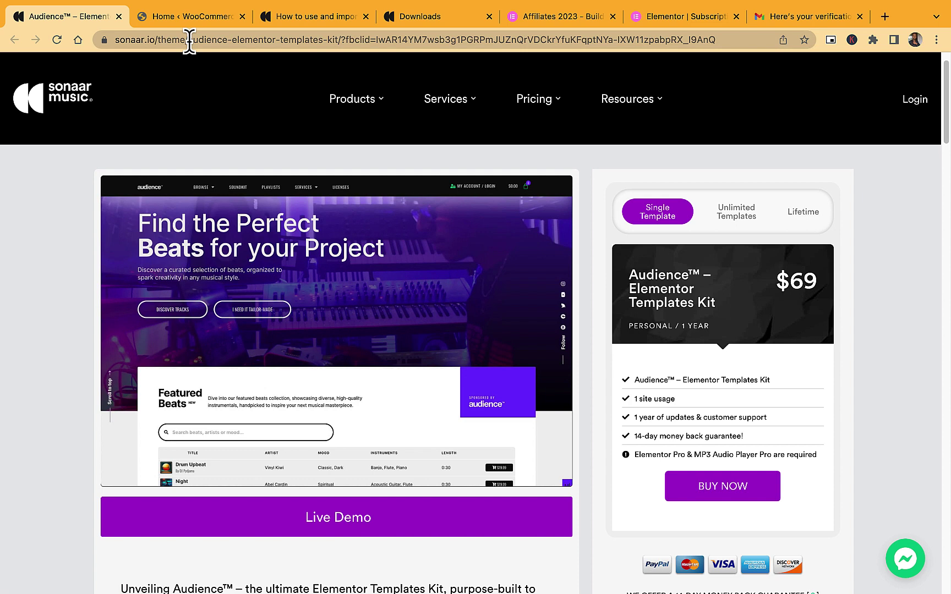
scroll(772, 341, down, 1)
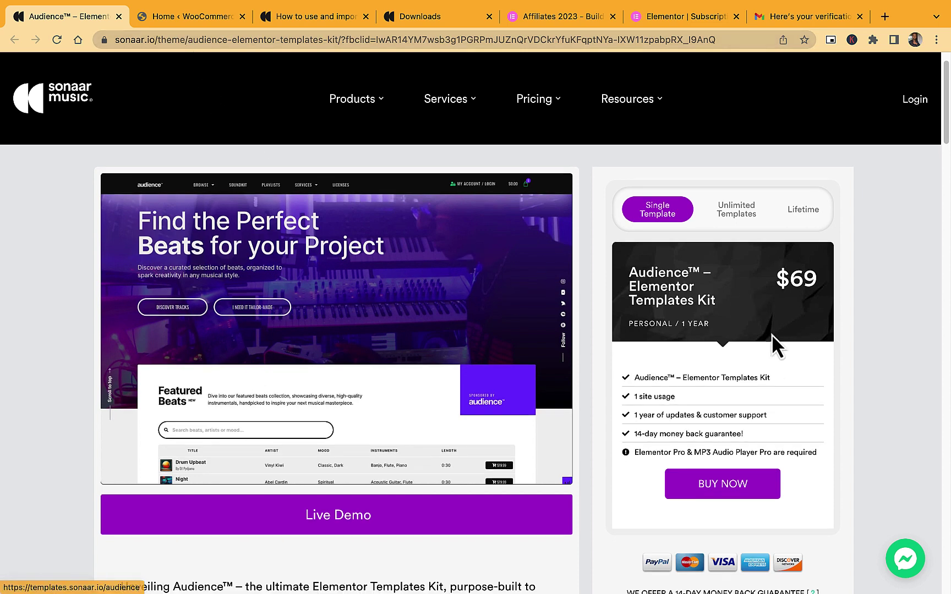
click(736, 481)
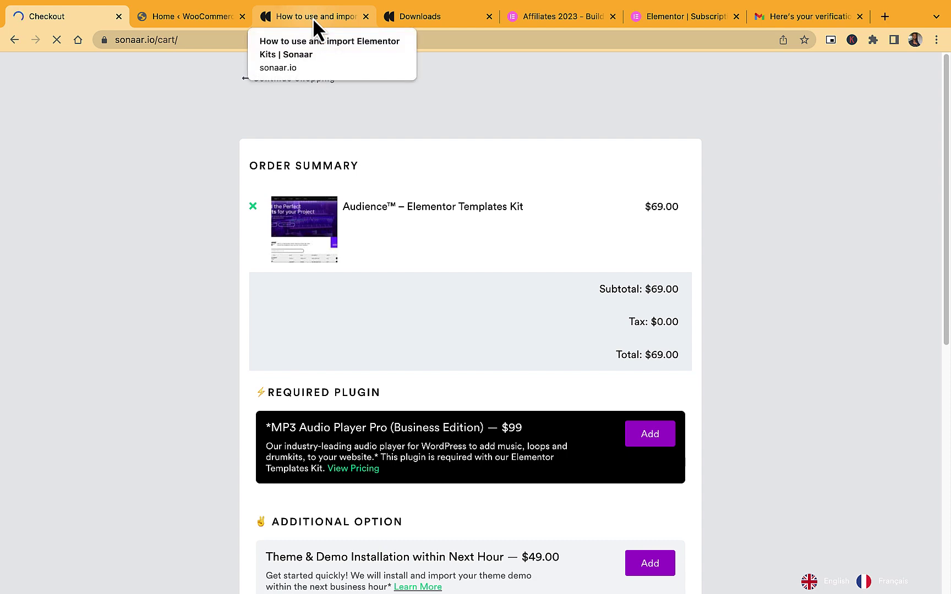
click(312, 18)
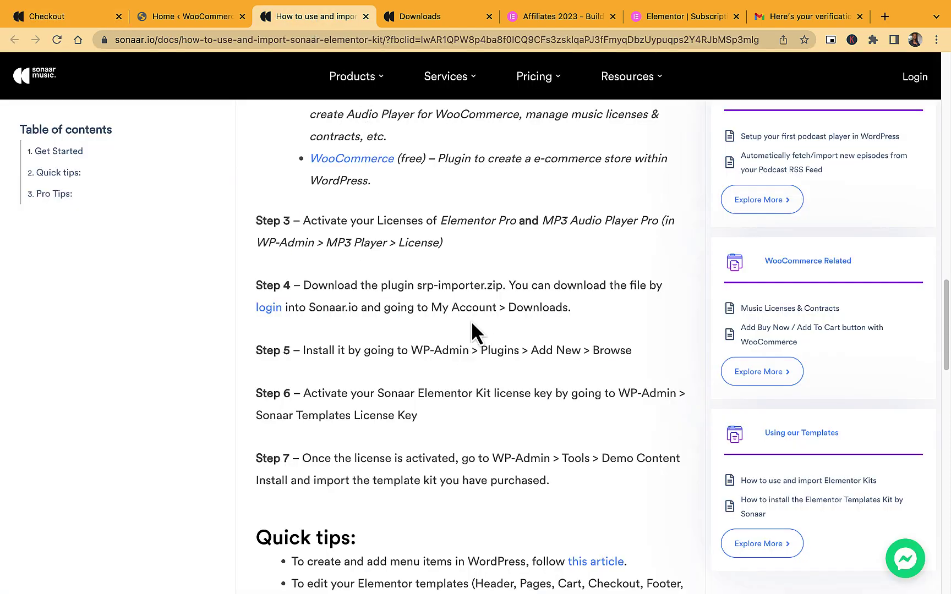
Step: Read steps 4 and 5 of the kit guide on downloading and installing the srp-importer.zip plugin
drag(427, 308, 496, 308)
click(562, 307)
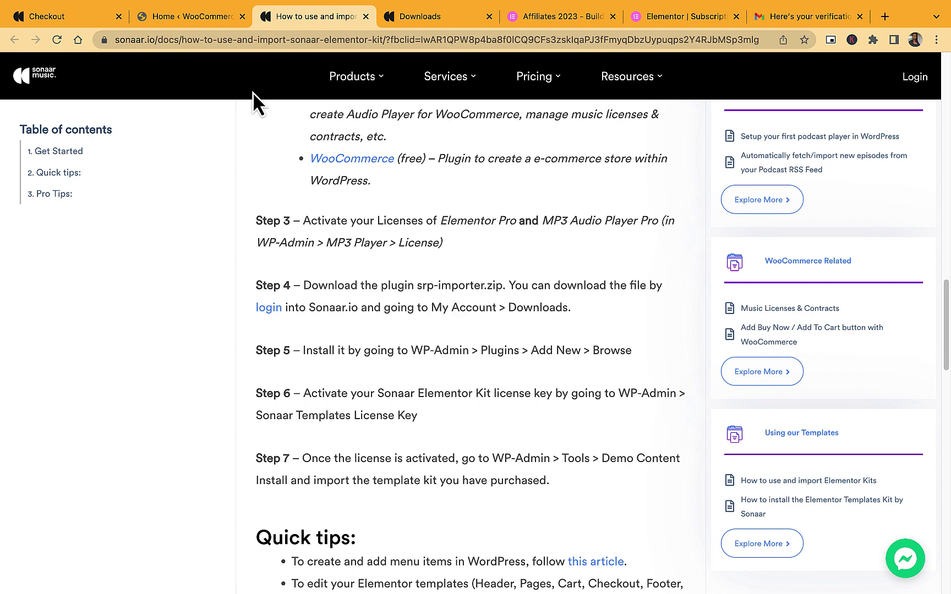
drag(419, 286, 498, 285)
click(579, 283)
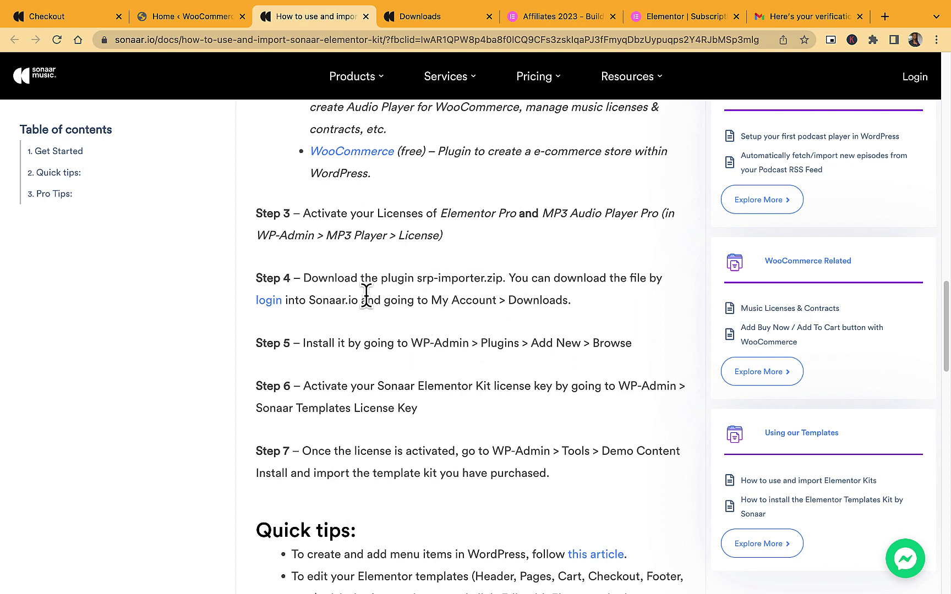
drag(301, 342, 547, 342)
click(547, 342)
Step: Open the plugin upload form on the Add Plugins page of the WordPress staging site
click(186, 20)
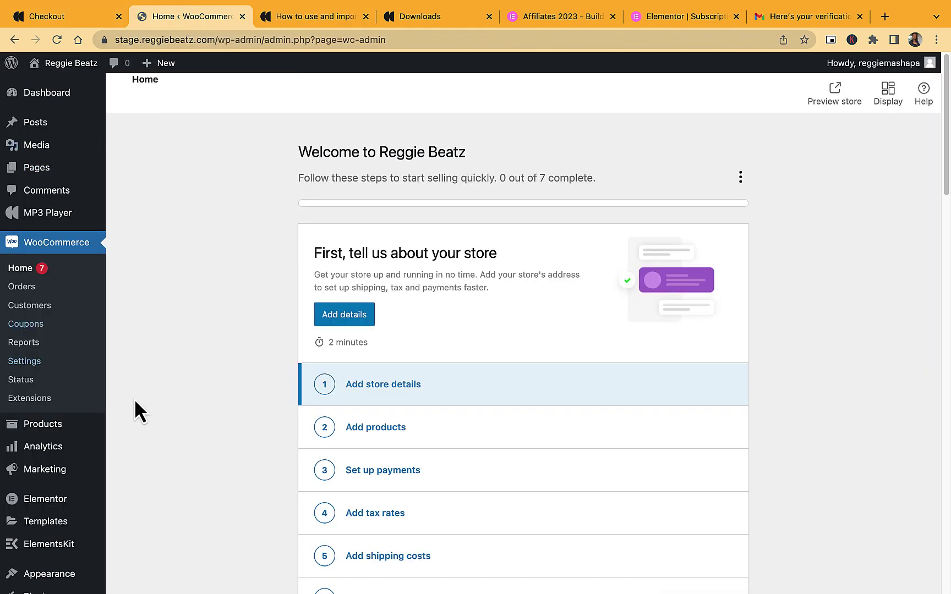
scroll(135, 401, down, 5)
mouse_move(57, 469)
click(136, 492)
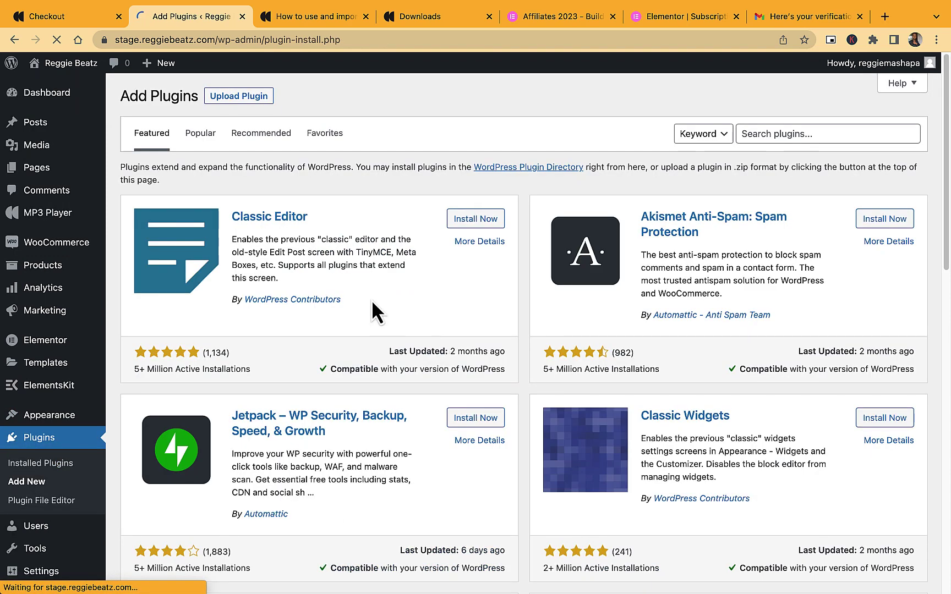
click(242, 97)
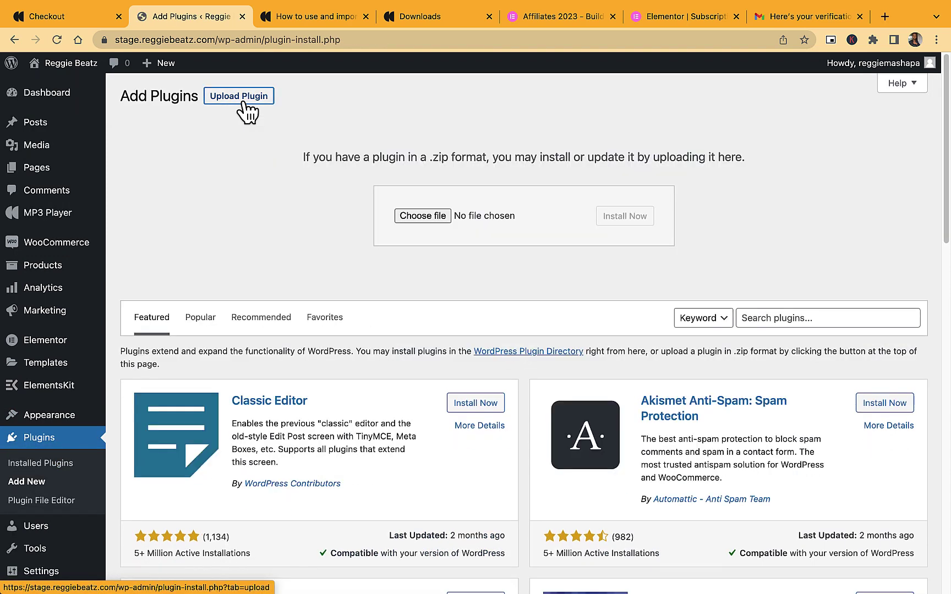
Step: Choose srp-importer.zip from the Downloads folder, grouping the files by Date Created, and install and activate the plugin
click(426, 220)
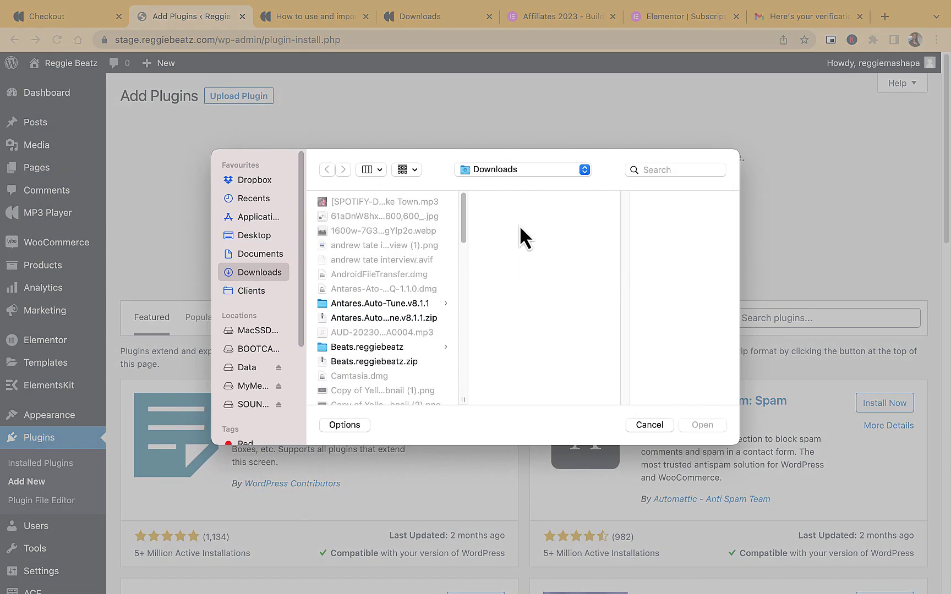
click(416, 169)
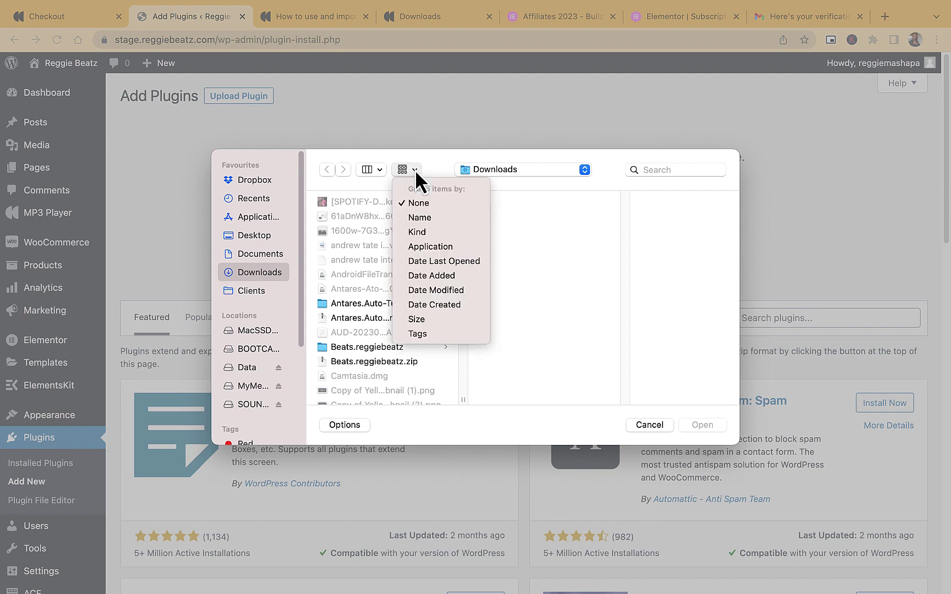
click(446, 307)
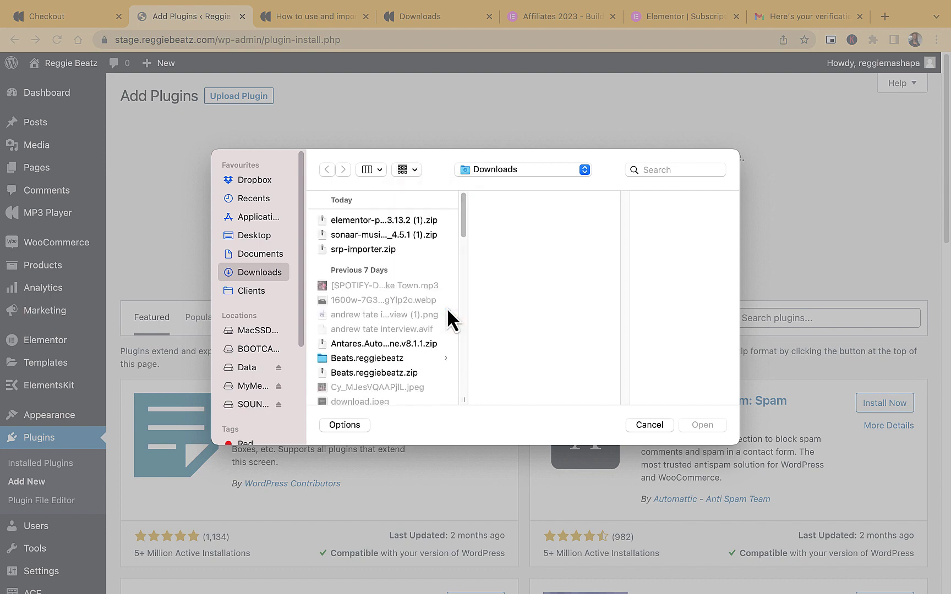
click(374, 252)
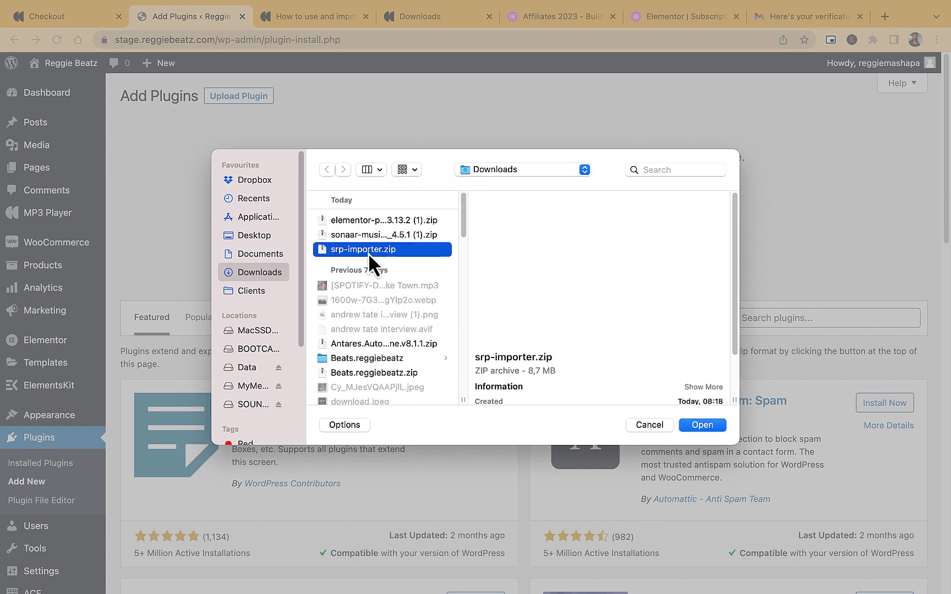
click(700, 424)
click(633, 218)
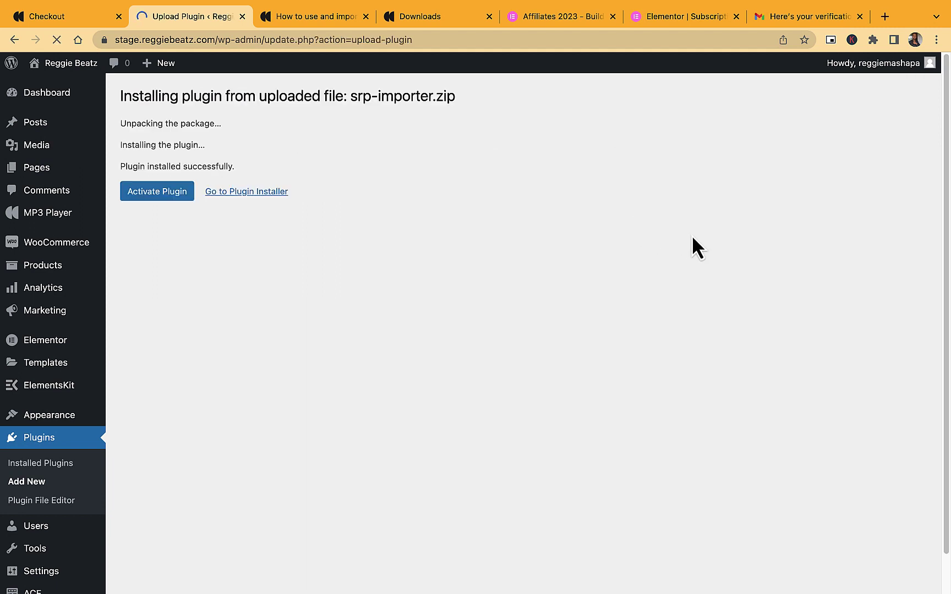
click(159, 208)
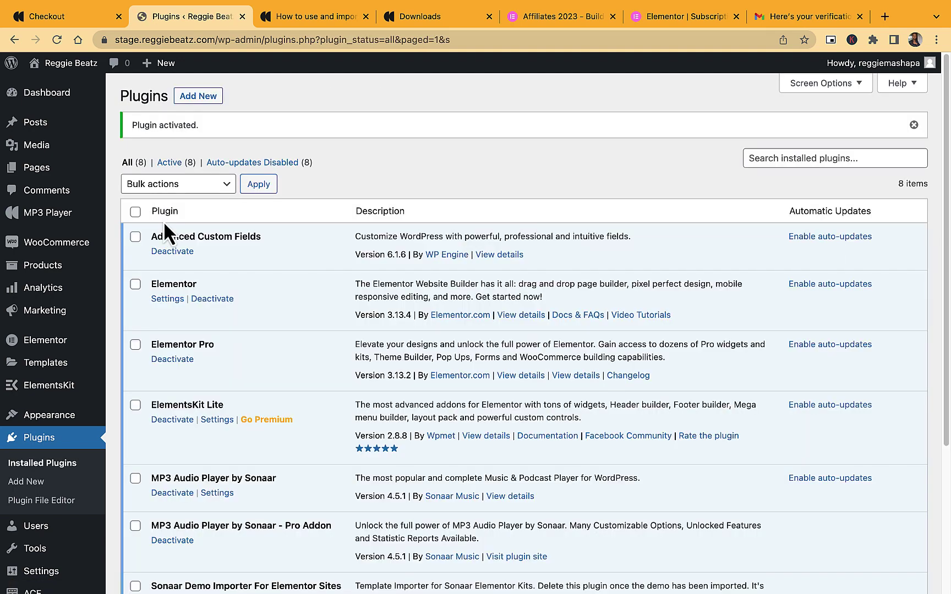
Step: Check the installed plugins for the Sonaar importer, and read step 6 of the kit guide about the license key
scroll(162, 225, down, 3)
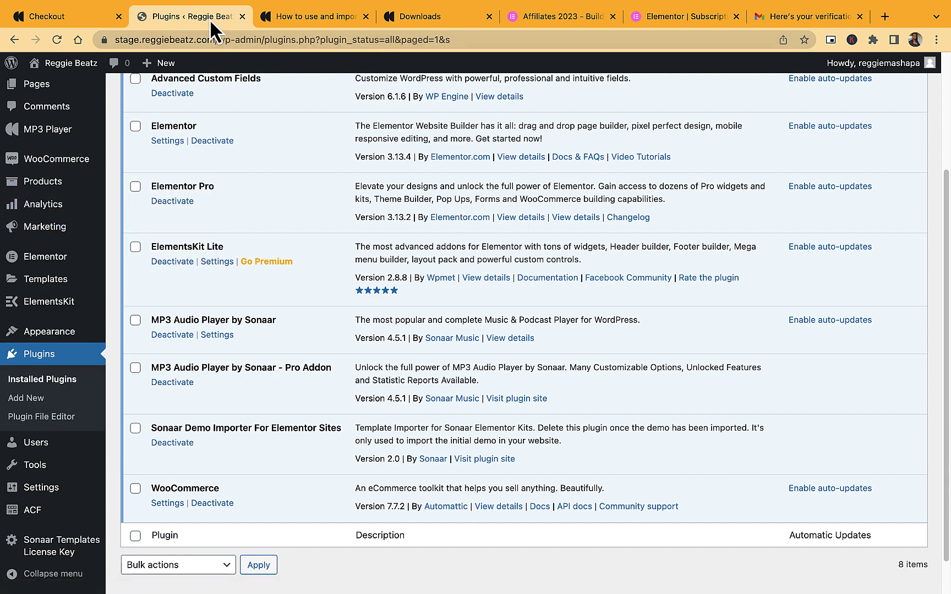
click(298, 22)
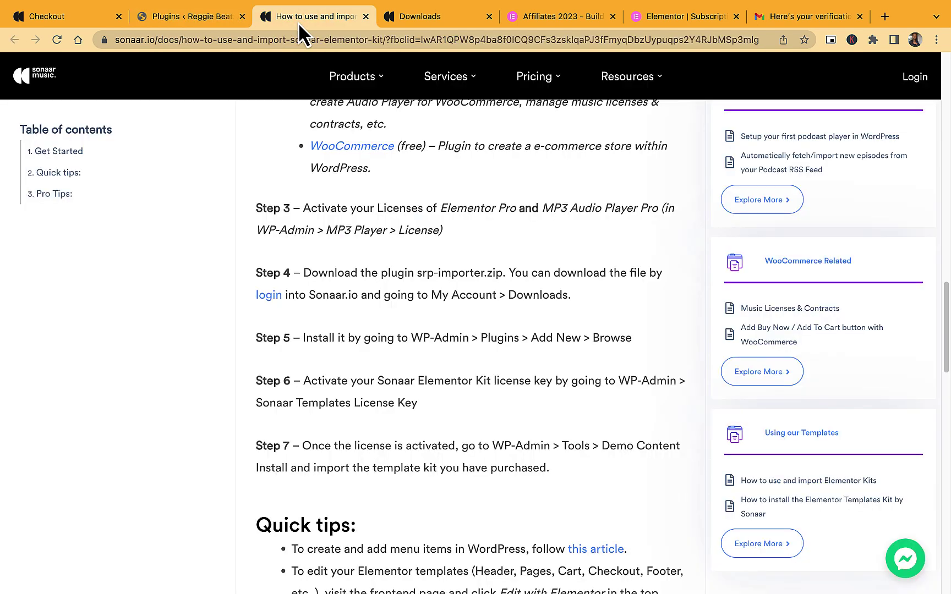
scroll(349, 406, down, 1)
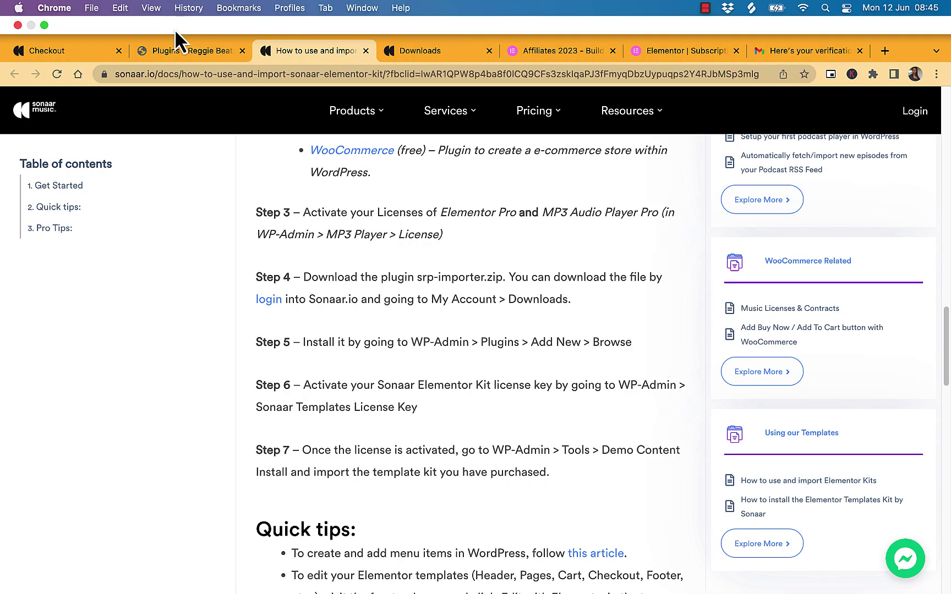
Step: Paste the kit's license key into the Sonaar Templates license settings in WordPress and activate the license
click(187, 51)
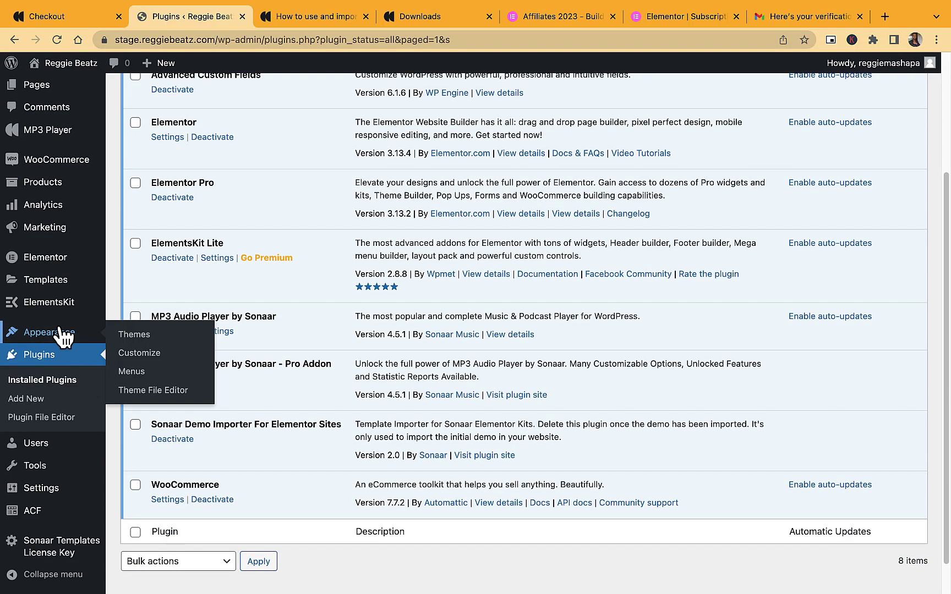
scroll(63, 332, down, 1)
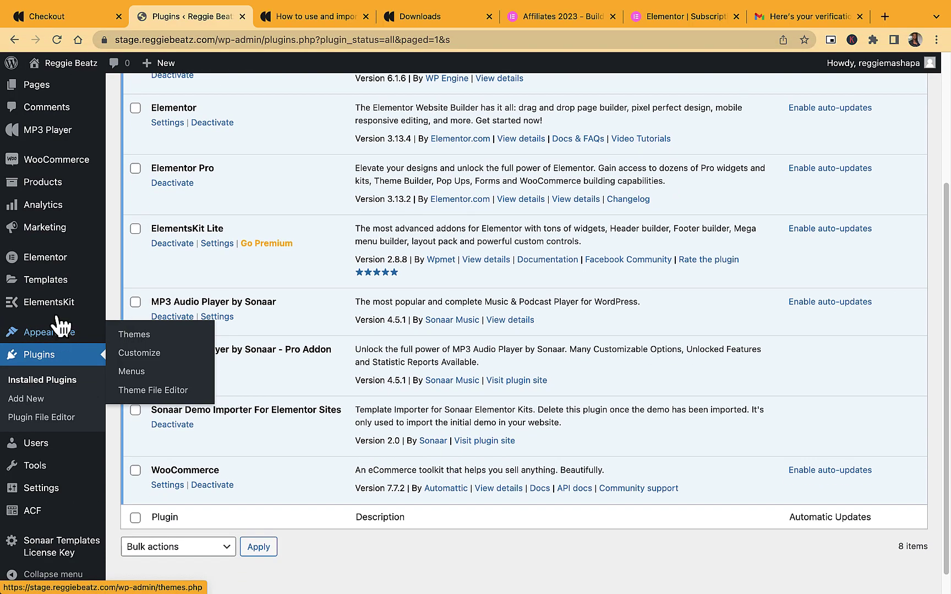
click(66, 559)
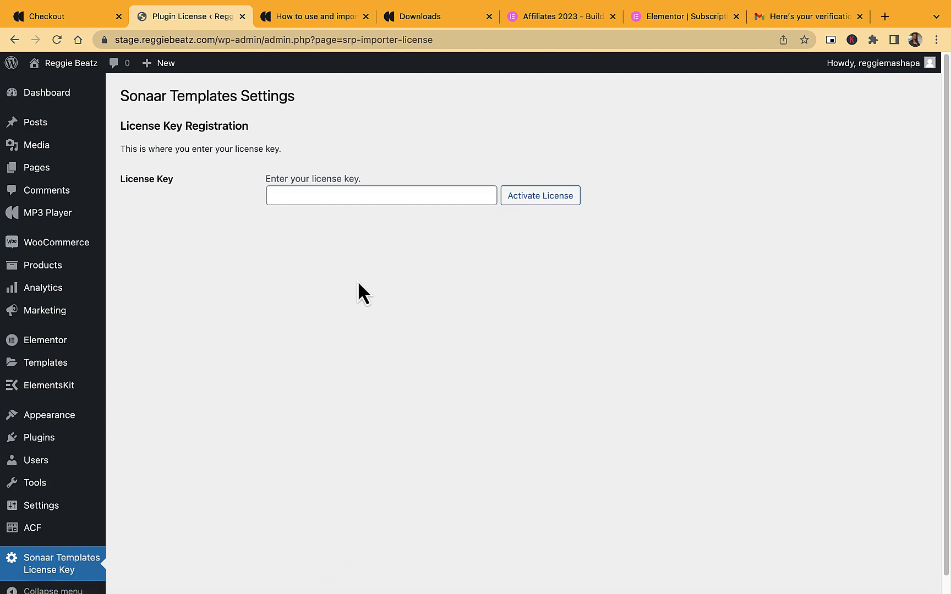
click(319, 18)
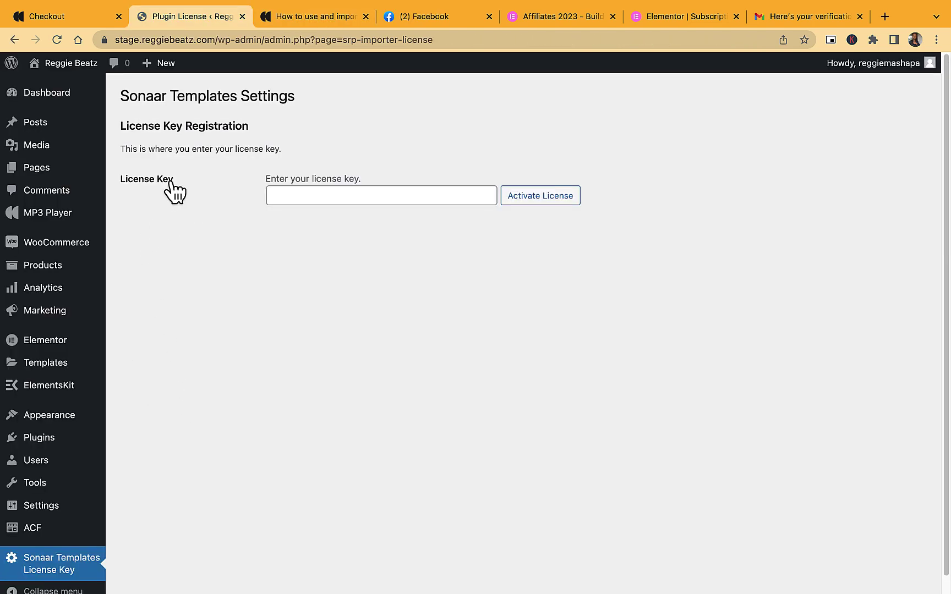
click(170, 183)
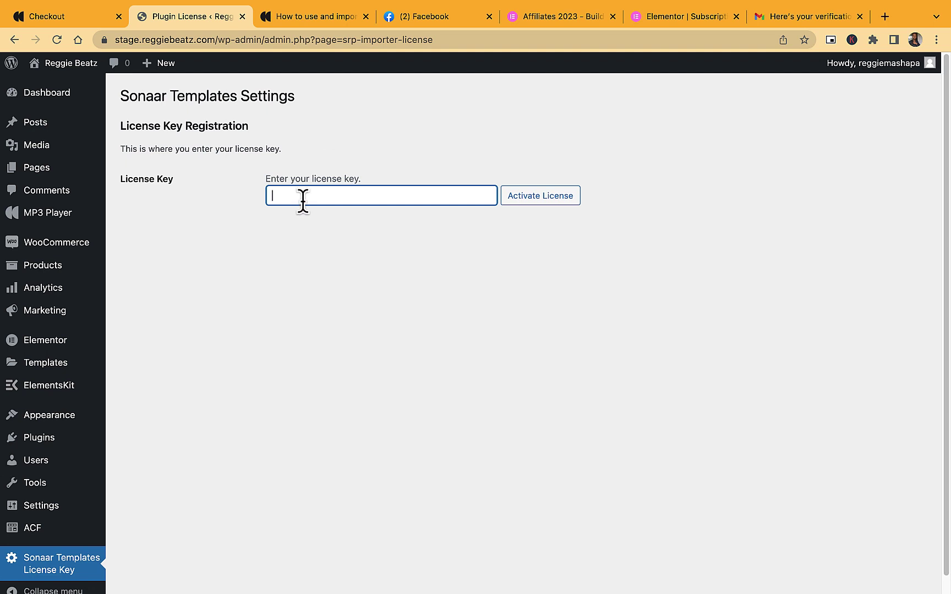
key(super+v)
click(541, 200)
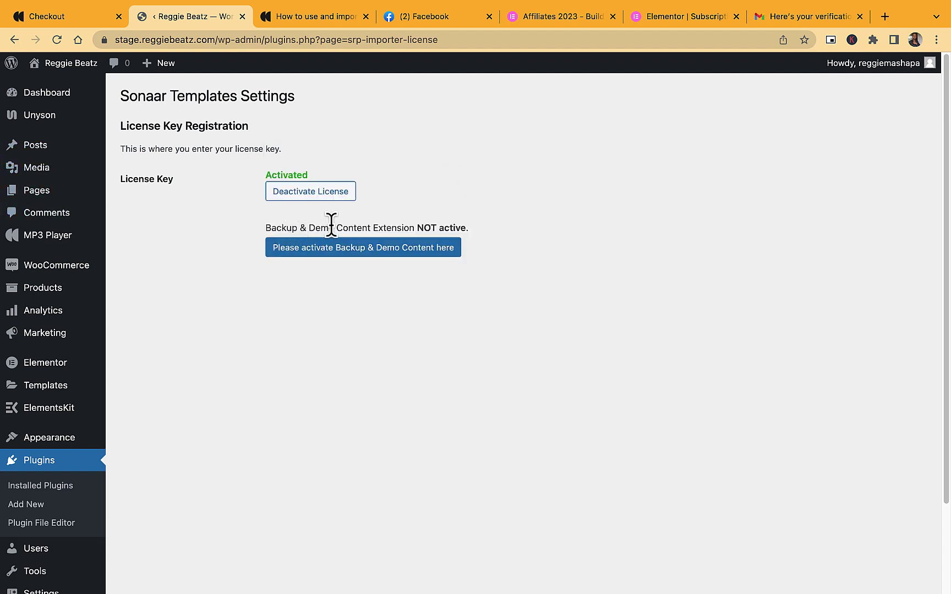
Step: Install the Backup & Demo Content extension requested by the Sonaar Templates settings, and return to the Unyson extensions list
click(354, 263)
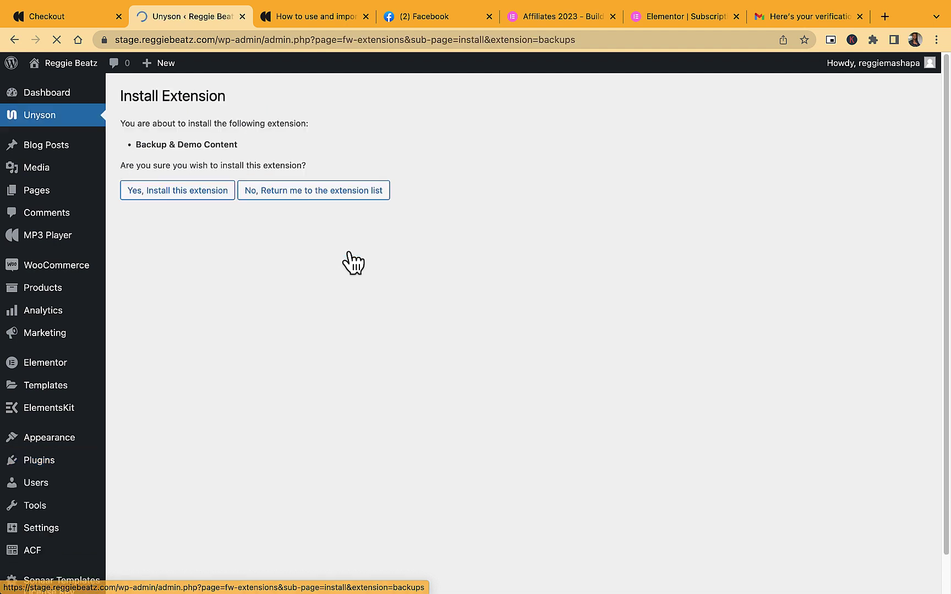
click(176, 203)
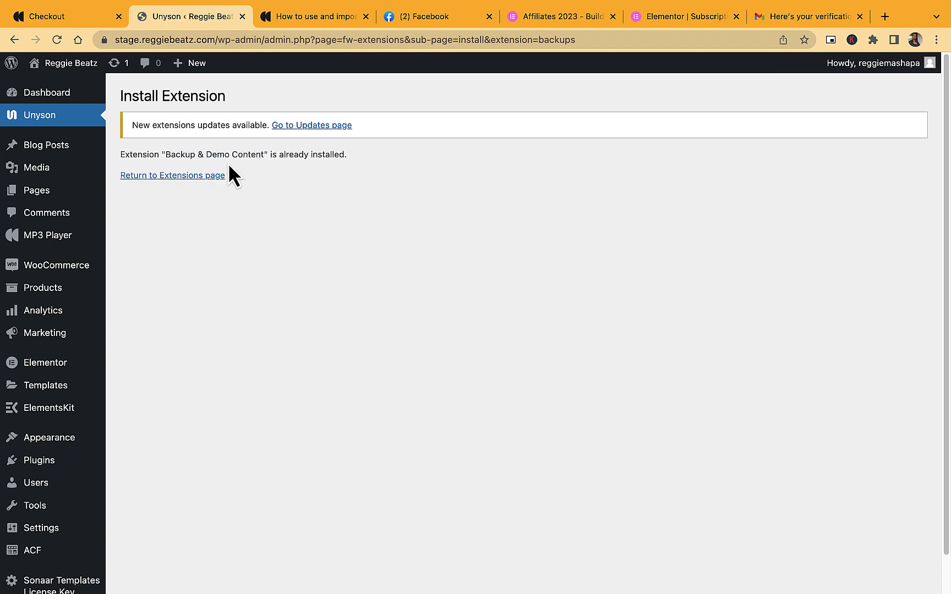
click(177, 177)
Step: Read step 7 of the kit guide on importing the purchased template kit through Demo Content Install
key(ctrl+Tab)
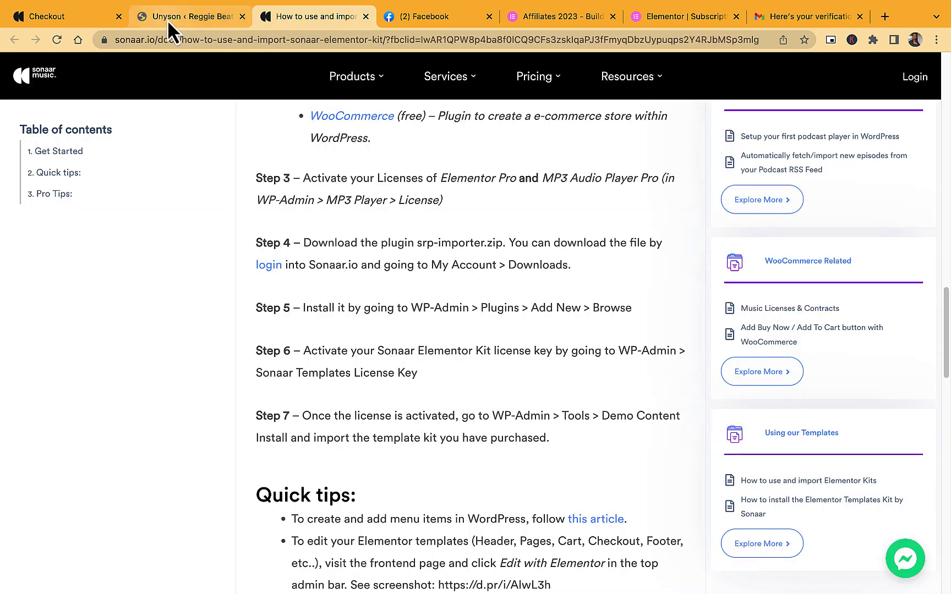
click(168, 19)
click(302, 17)
scroll(401, 363, down, 1)
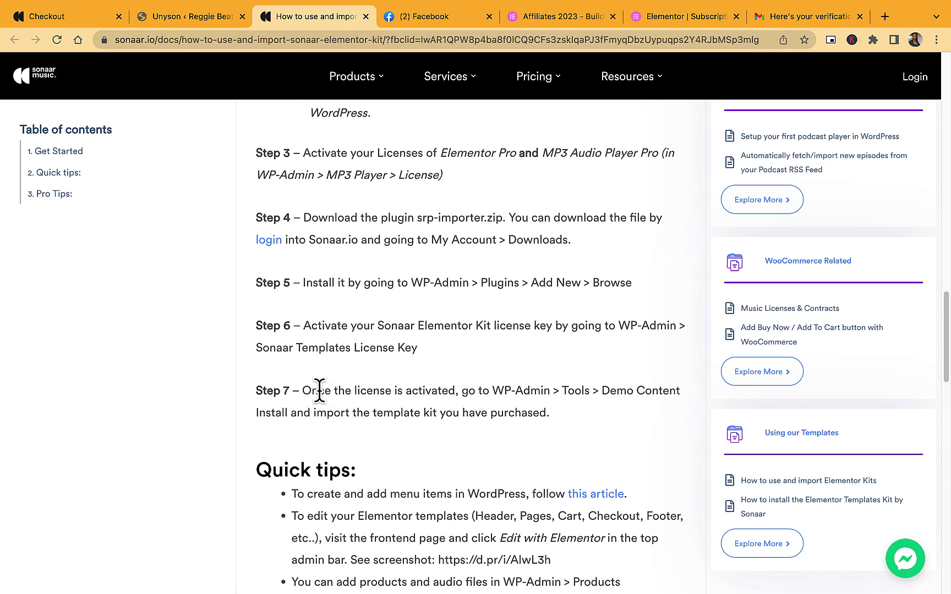
drag(311, 390, 432, 395)
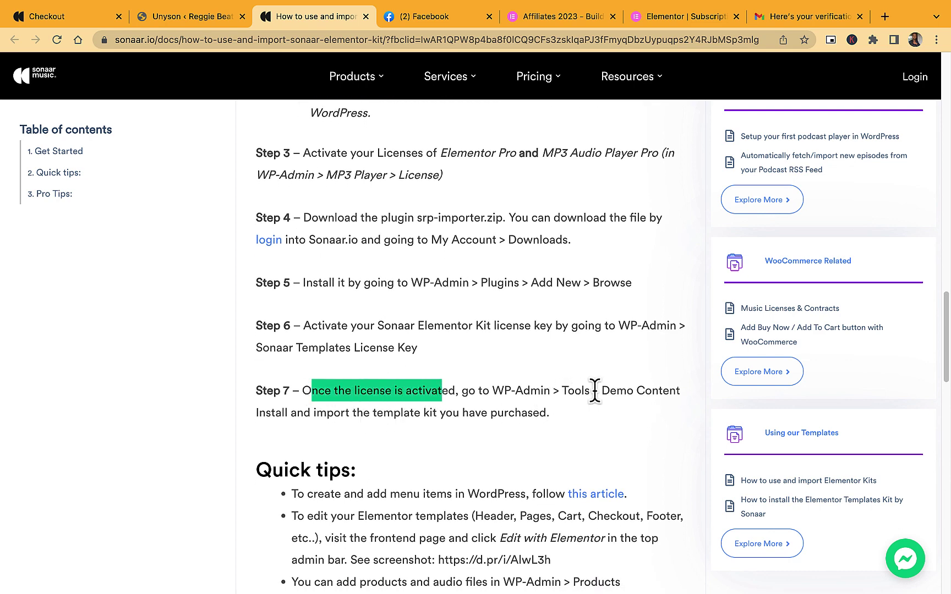
click(527, 393)
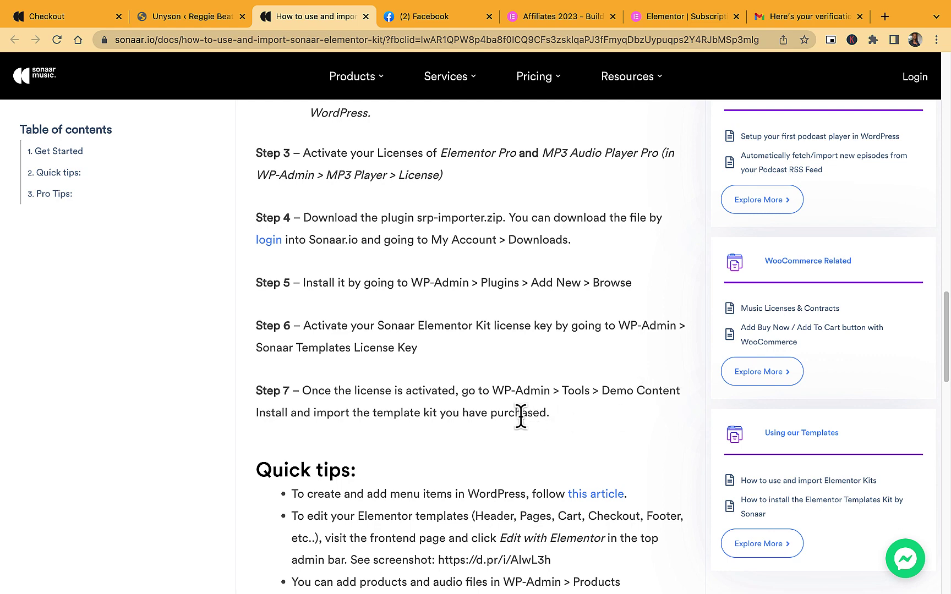
Step: Install the Audience Elementor Kit from WordPress's Demo Content Install page, accepting the replacement of the site's current content
click(196, 24)
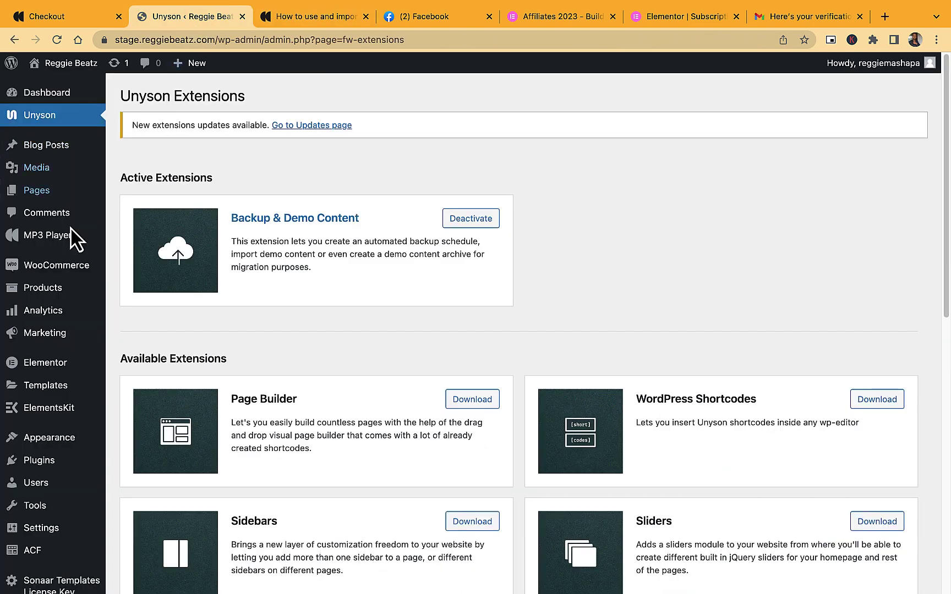
mouse_move(50, 507)
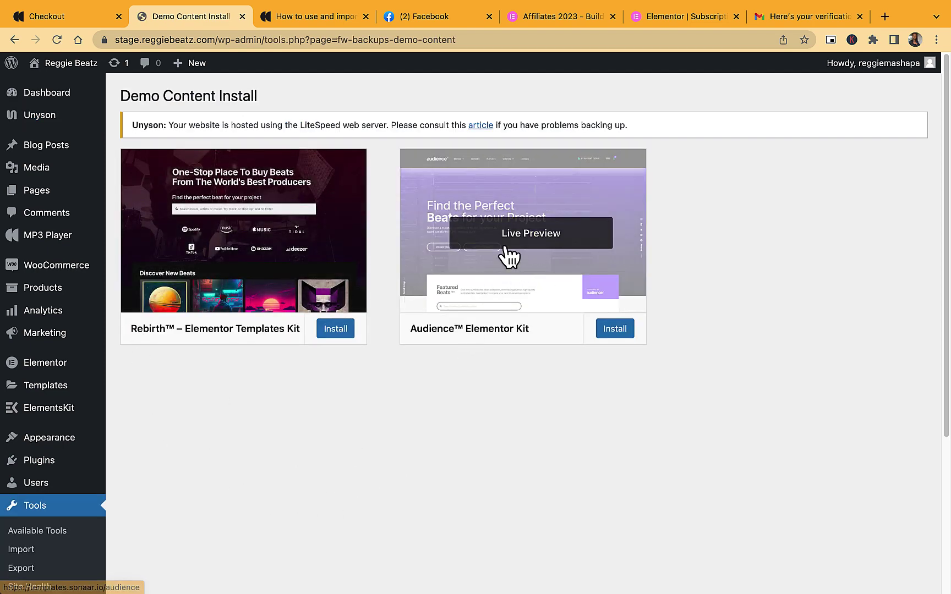
click(623, 345)
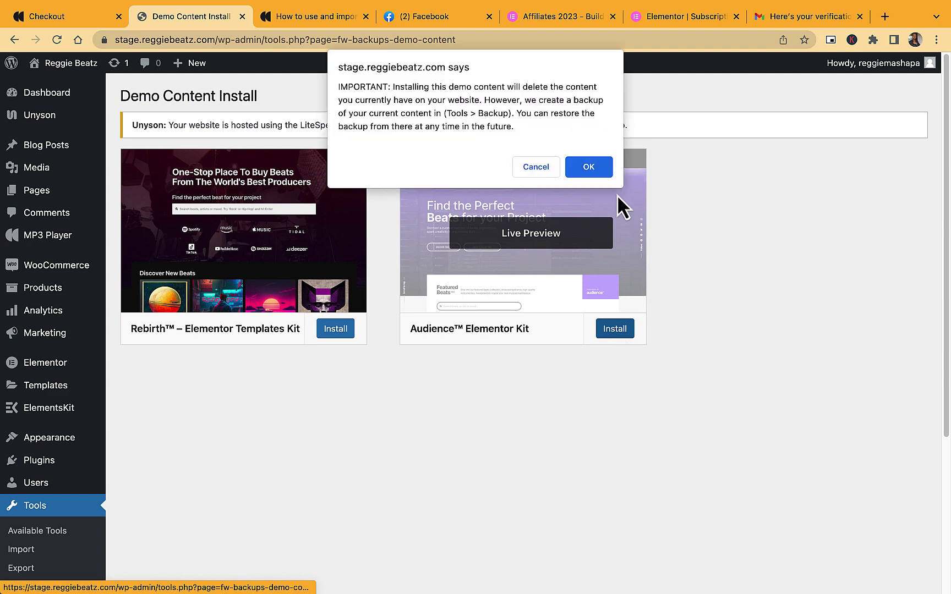
click(587, 168)
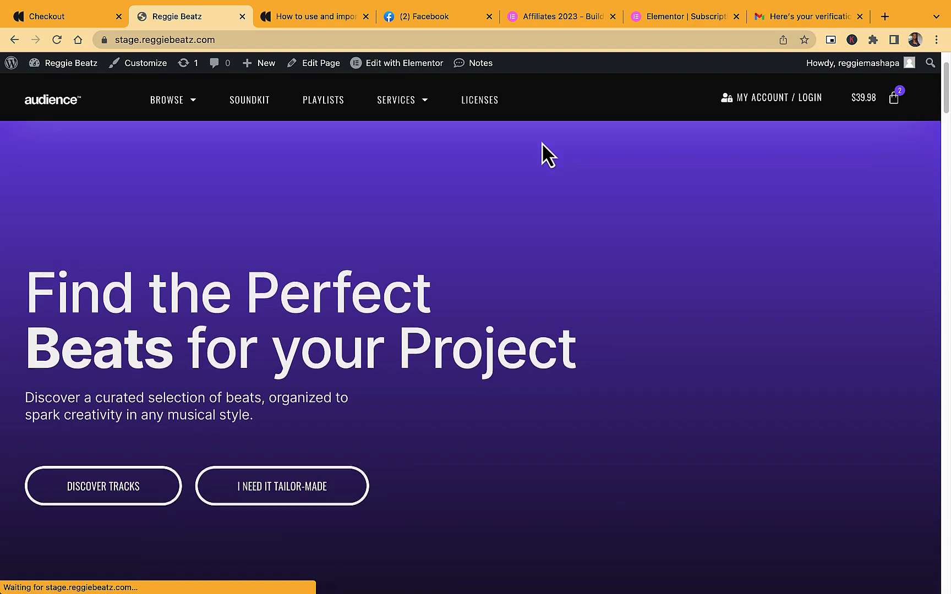
Step: Look through the imported home page's Featured Beats list and view the license options for the Drum Upbeat track
scroll(543, 144, down, 7)
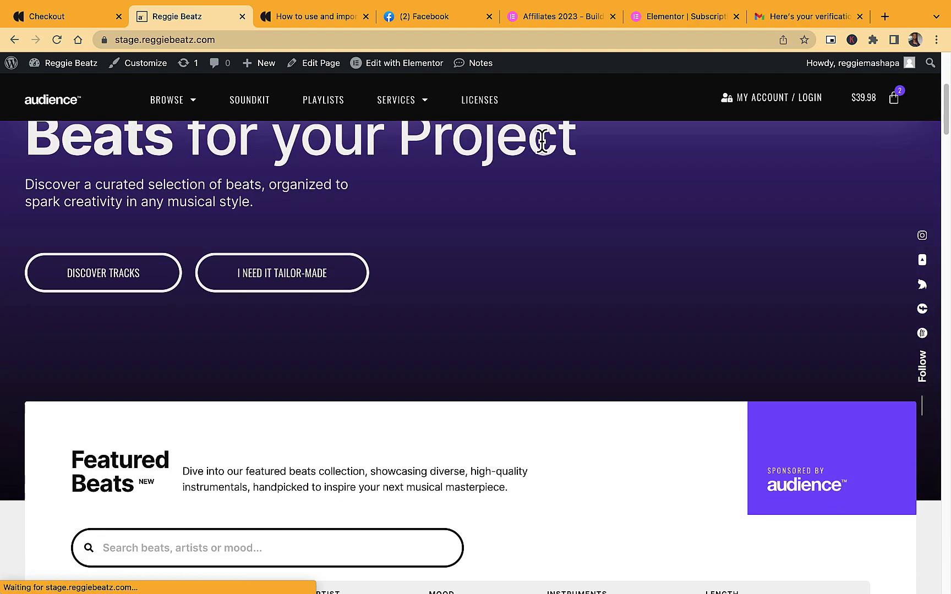
scroll(543, 144, down, 4)
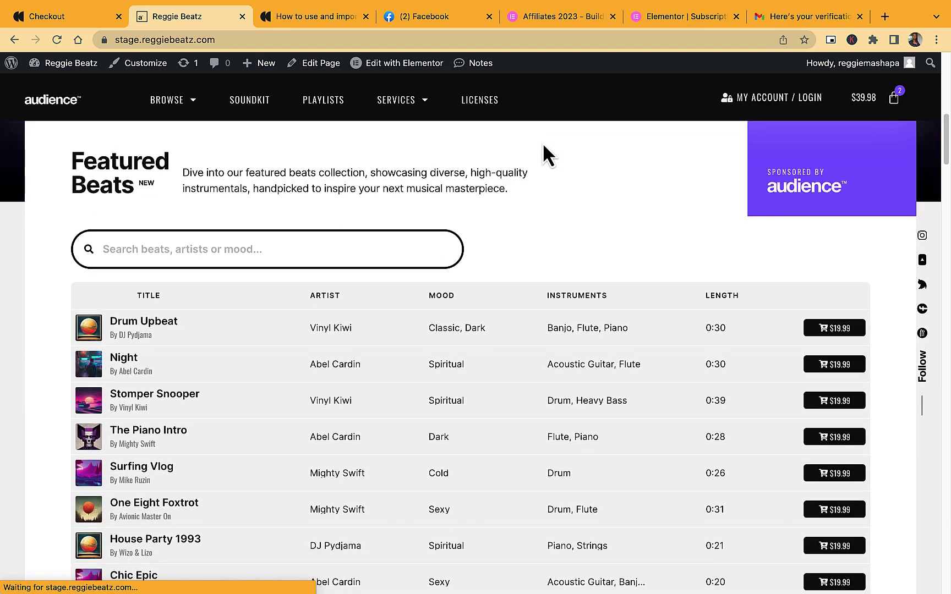
scroll(528, 203, up, 1)
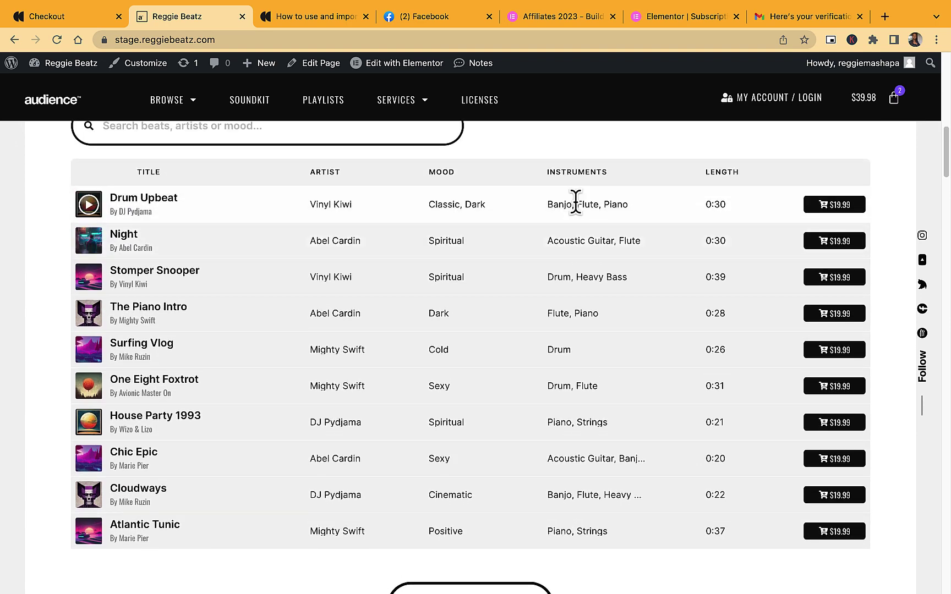
click(834, 209)
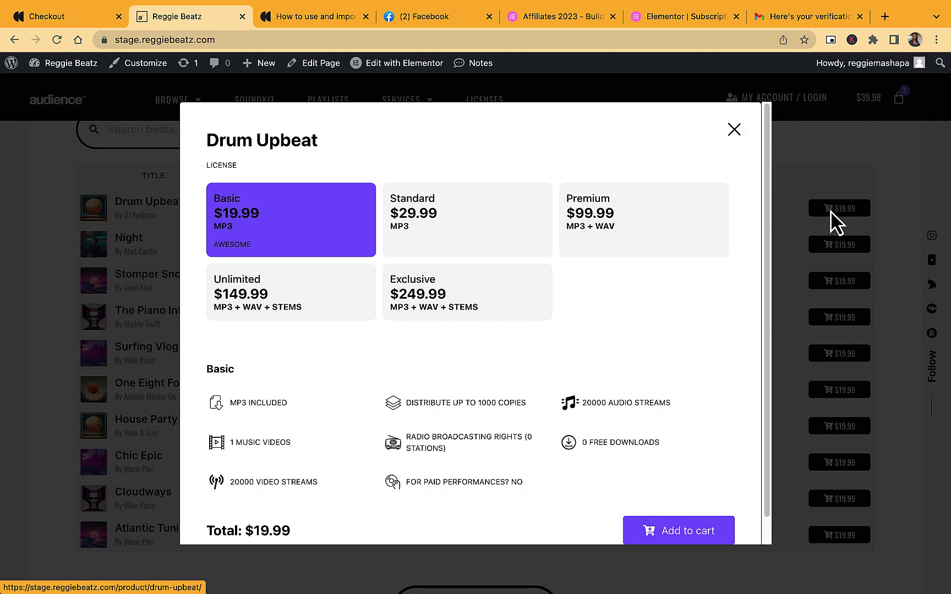
scroll(425, 238, down, 1)
scroll(418, 291, up, 1)
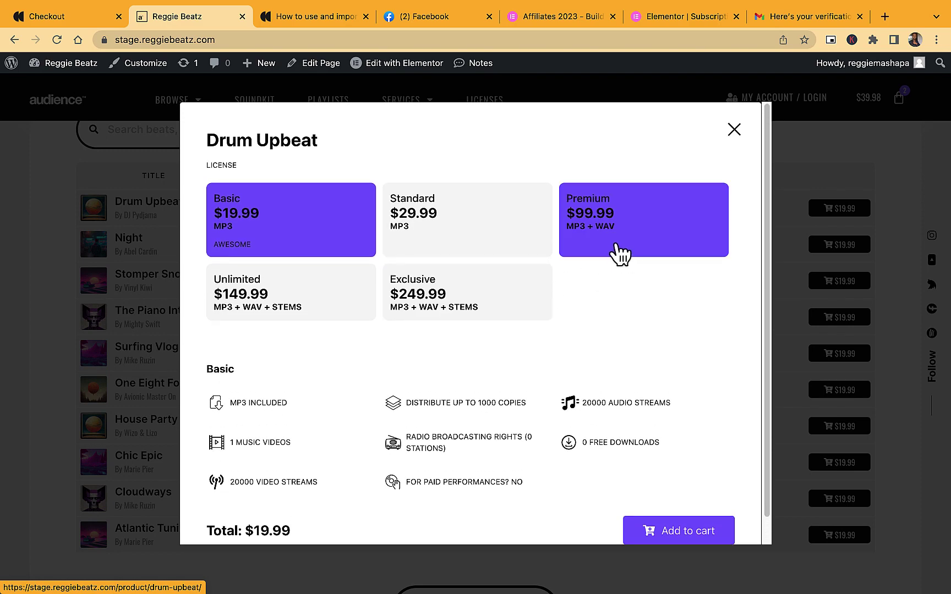
Step: Close the Drum Upbeat license options and open the full beat catalog from below the home page's beat list
click(734, 130)
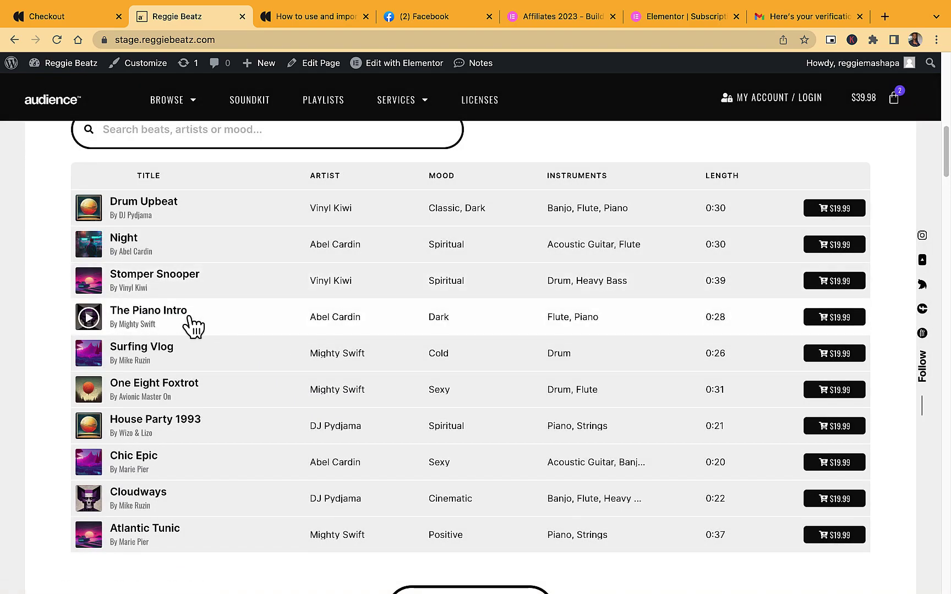
scroll(116, 319, down, 5)
click(470, 259)
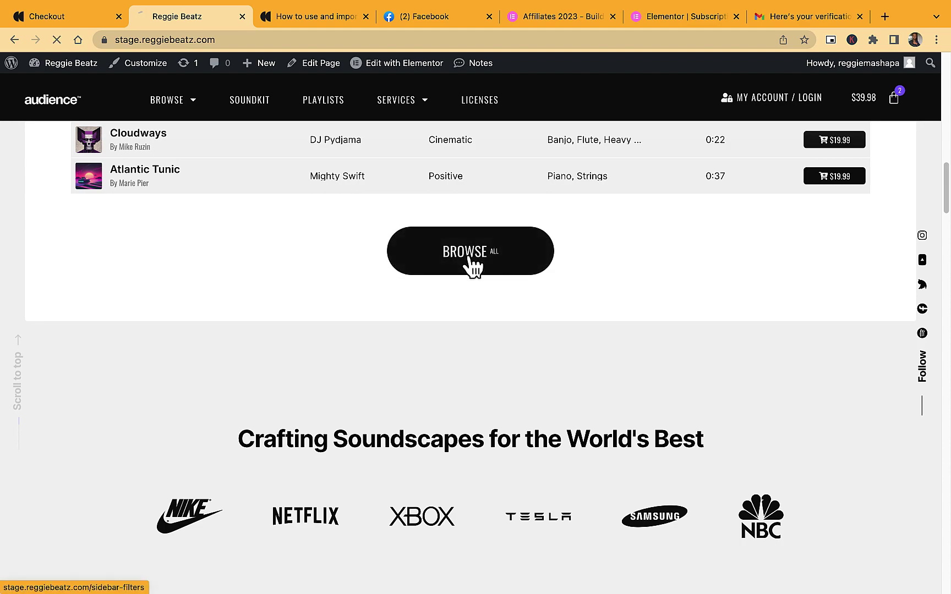
Step: Review the imported home page's layout, from the beat list and the section below it back to the opening banner
scroll(183, 248, up, 5)
scroll(187, 249, down, 3)
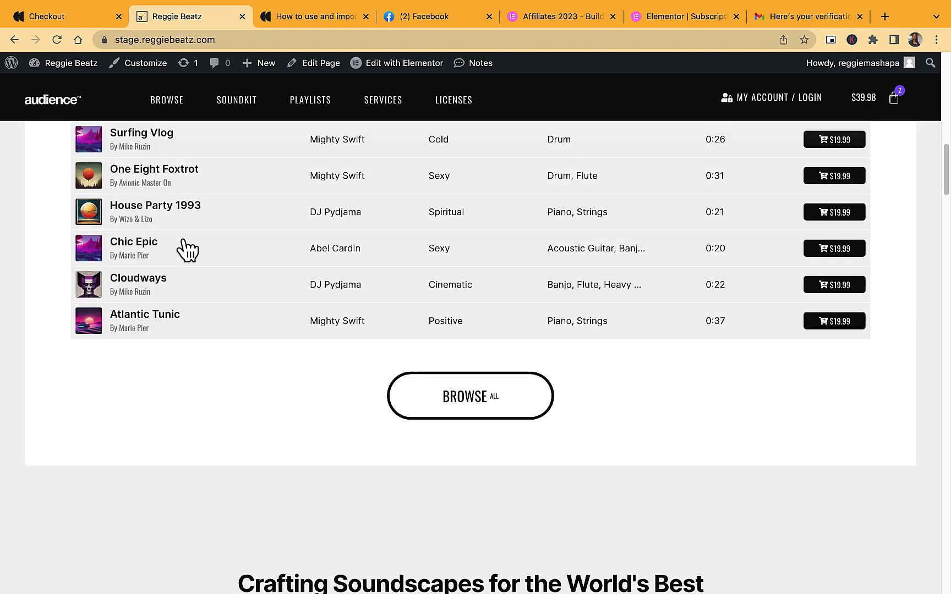
scroll(374, 257, down, 6)
scroll(403, 275, up, 15)
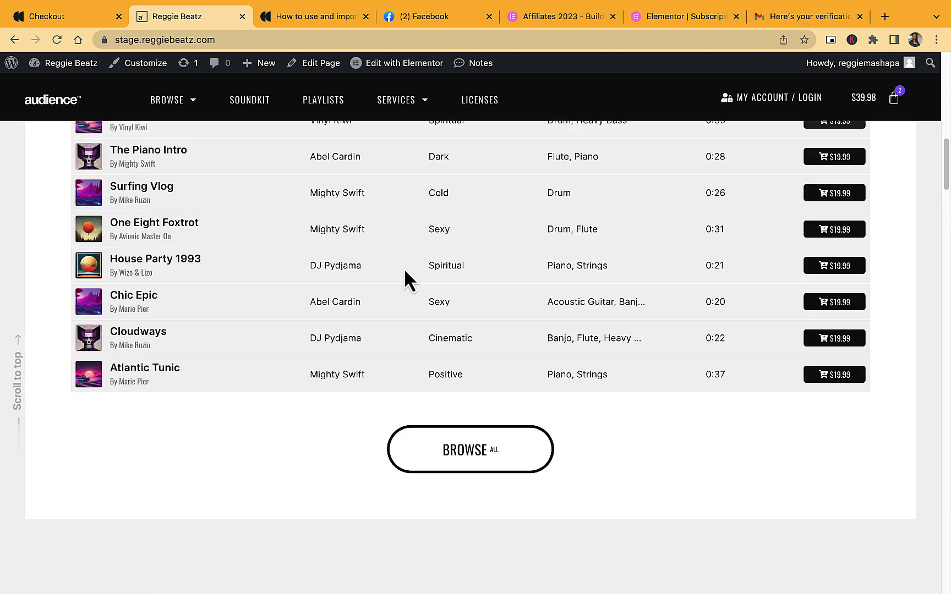
scroll(470, 284, up, 5)
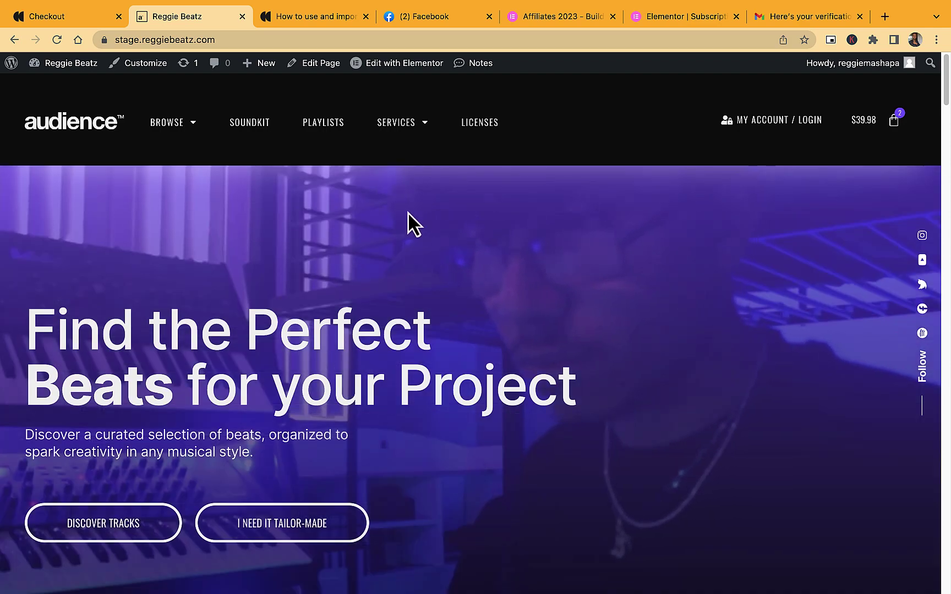
scroll(435, 214, down, 7)
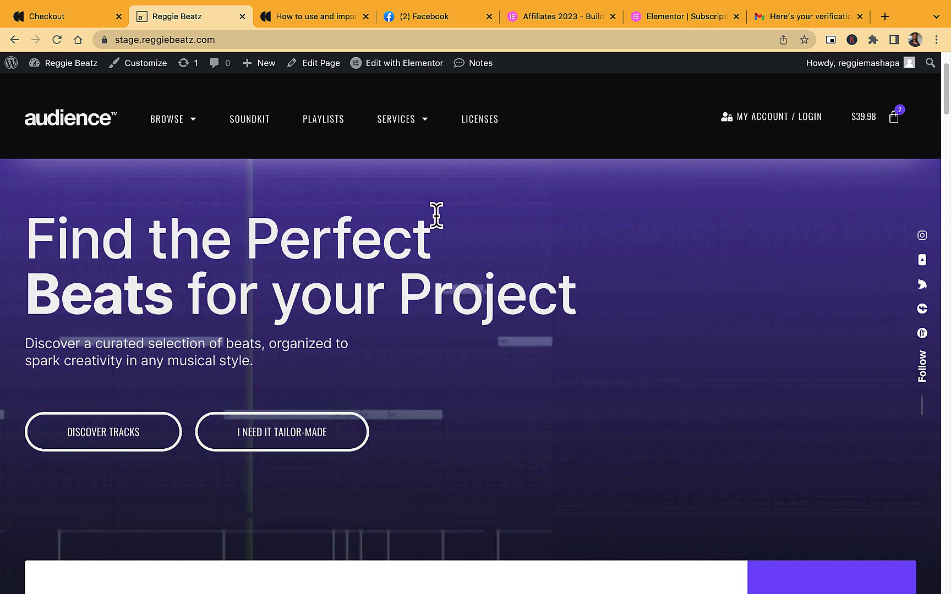